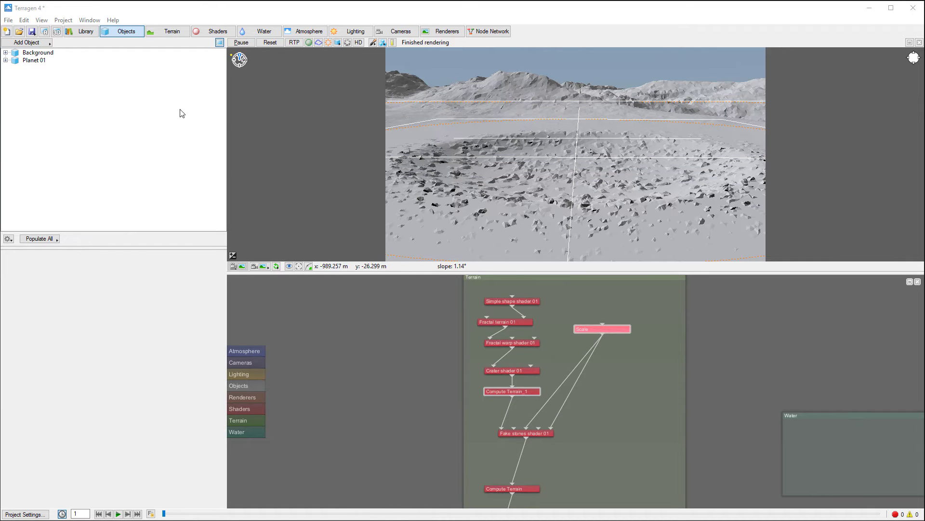
Add a grass clump population to the scene and select it for editing.
{"action": "left_click", "coordinate": [42, 43]}
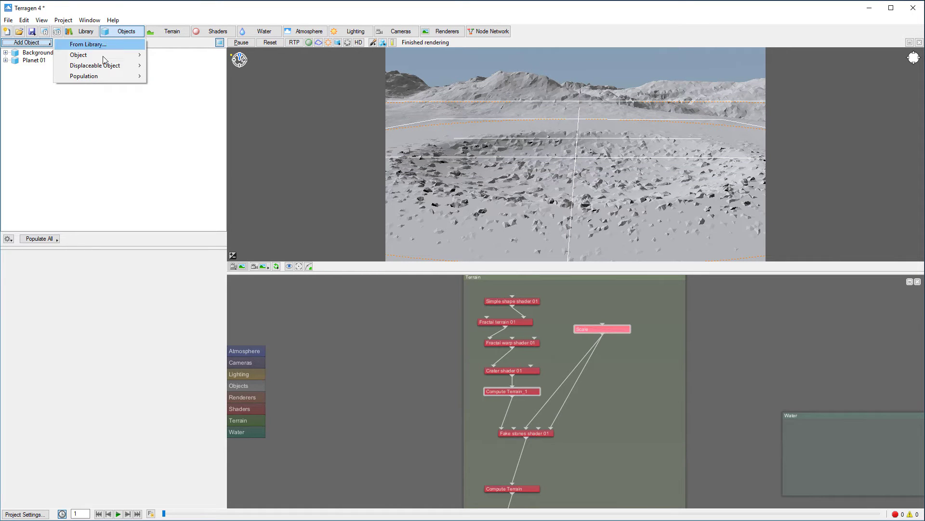
{"action": "mouse_move", "coordinate": [112, 77]}
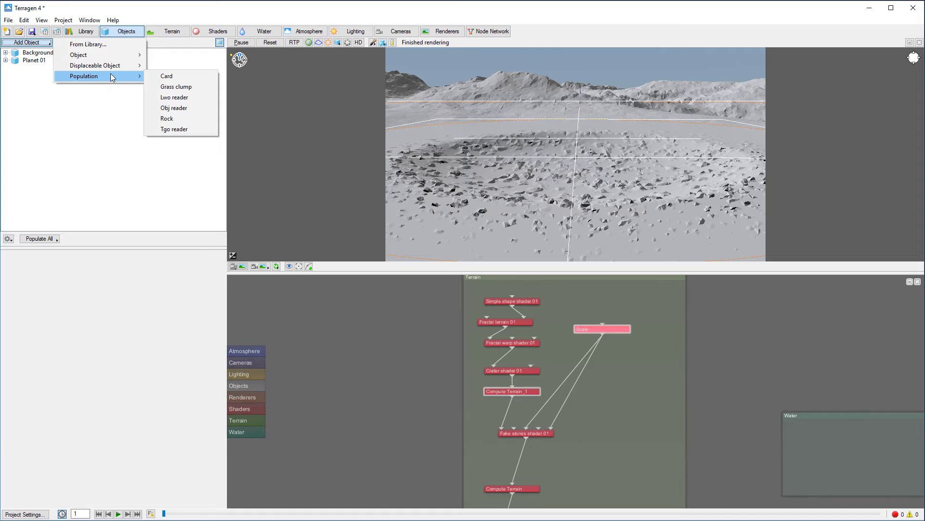
{"action": "left_click", "coordinate": [174, 87]}
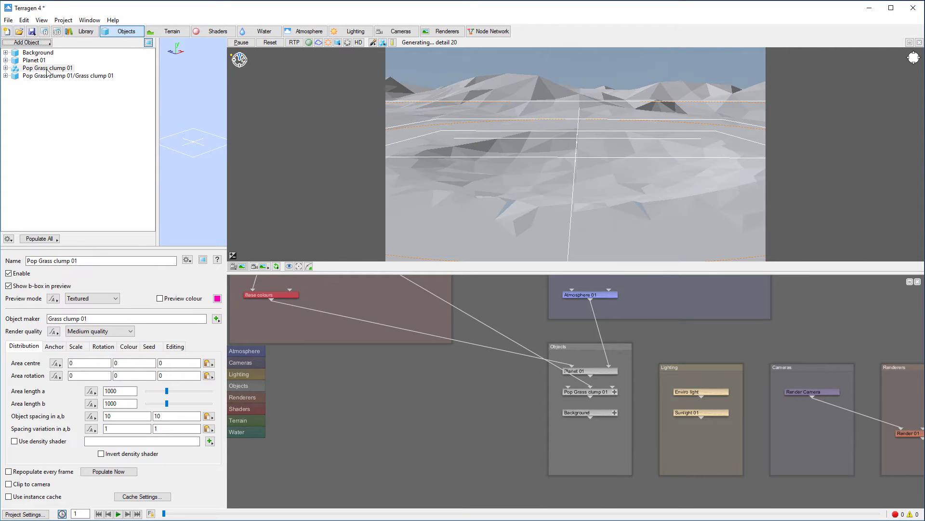
{"action": "left_click", "coordinate": [47, 69]}
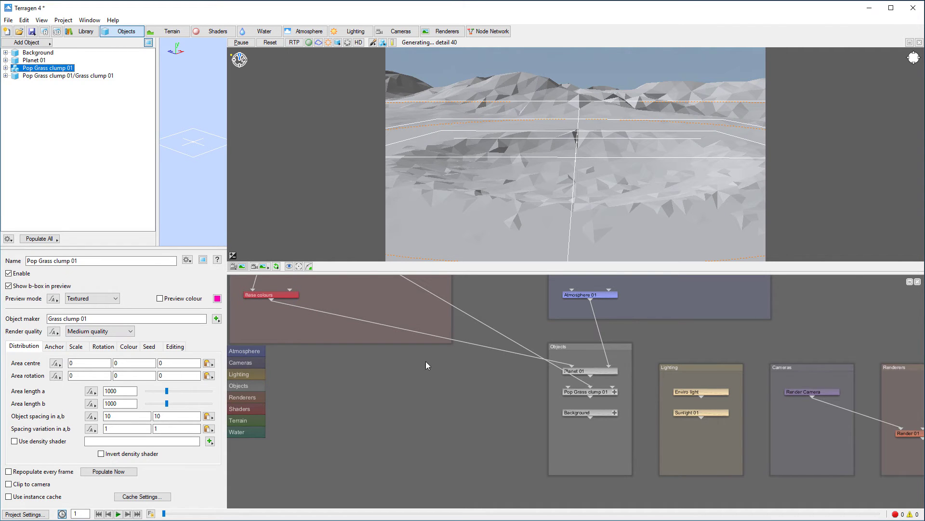
Set the third (Z) coordinate of the grass clump population's area centre to 250.
{"action": "left_click_drag", "start_coordinate": [426, 361], "coordinate": [508, 444]}
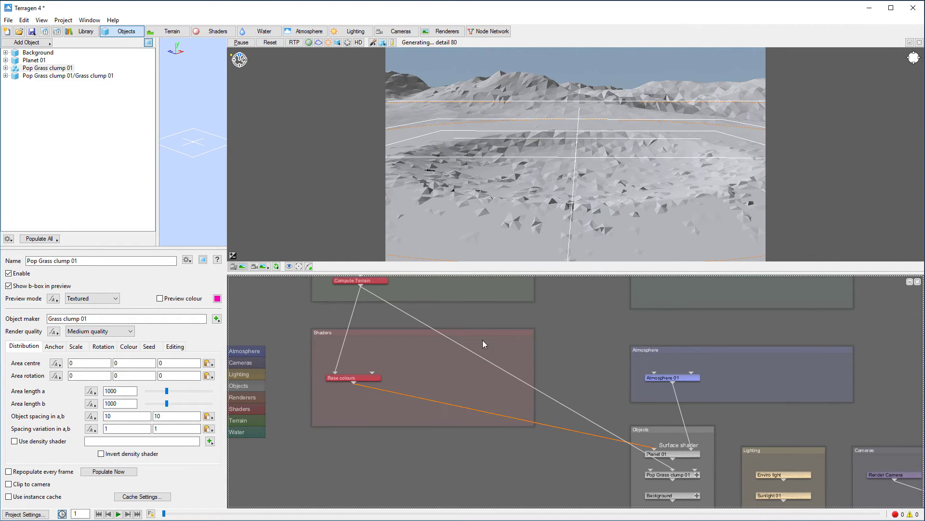
{"action": "middle_click_drag", "start_coordinate": [482, 339], "coordinate": [445, 296]}
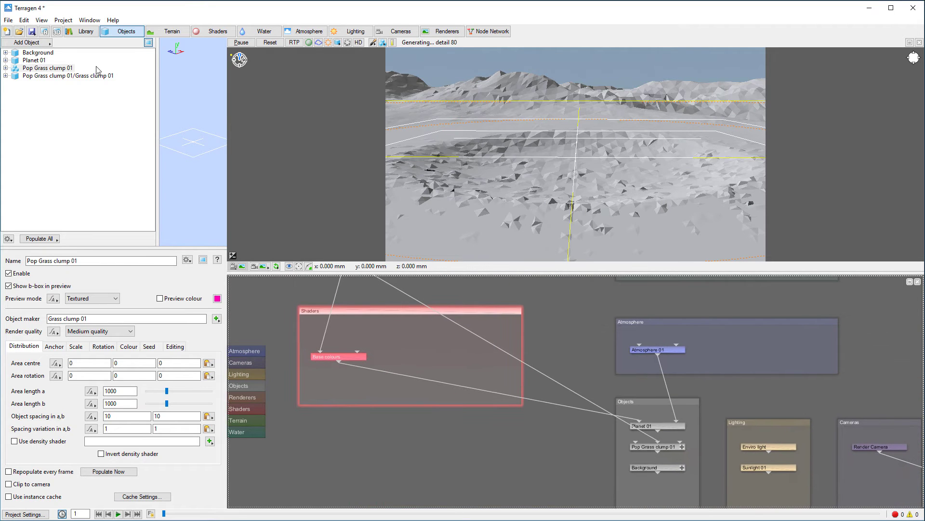
{"action": "left_click", "coordinate": [45, 68]}
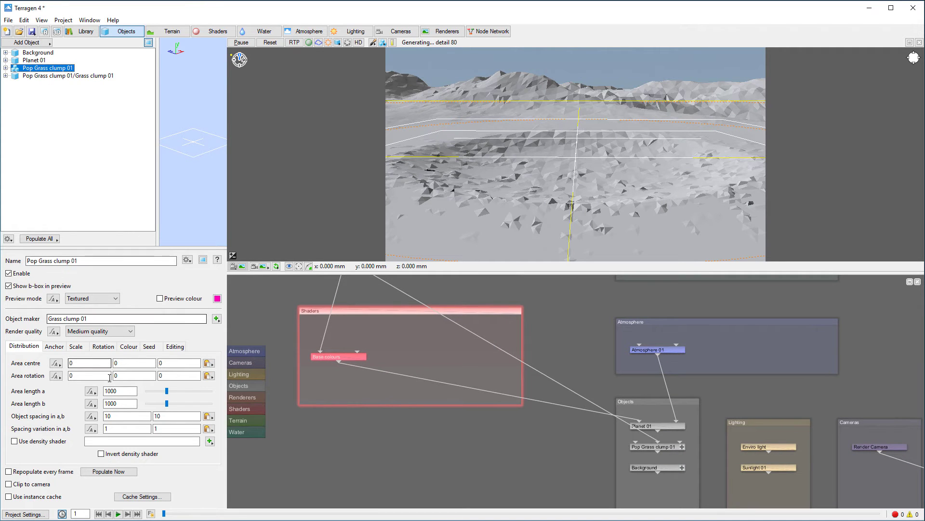
{"action": "left_click", "coordinate": [130, 363]}
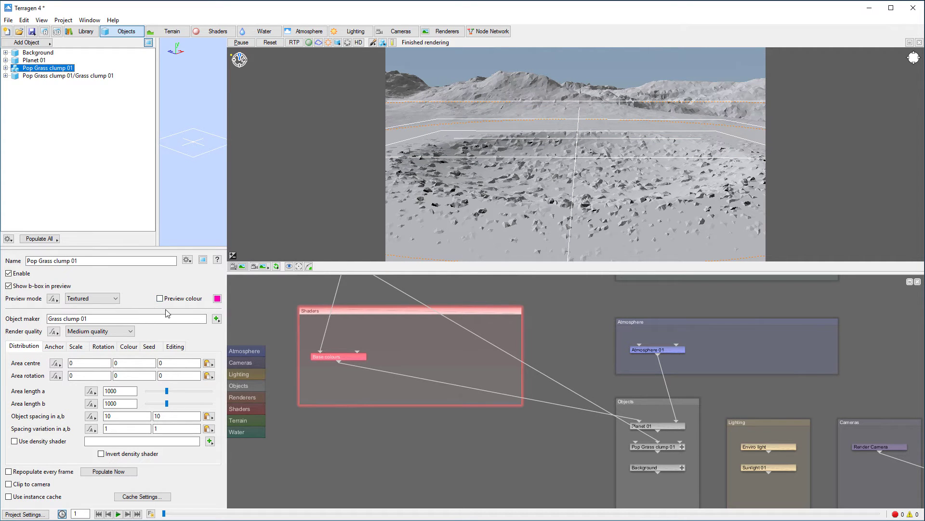
{"action": "left_click", "coordinate": [163, 362]}
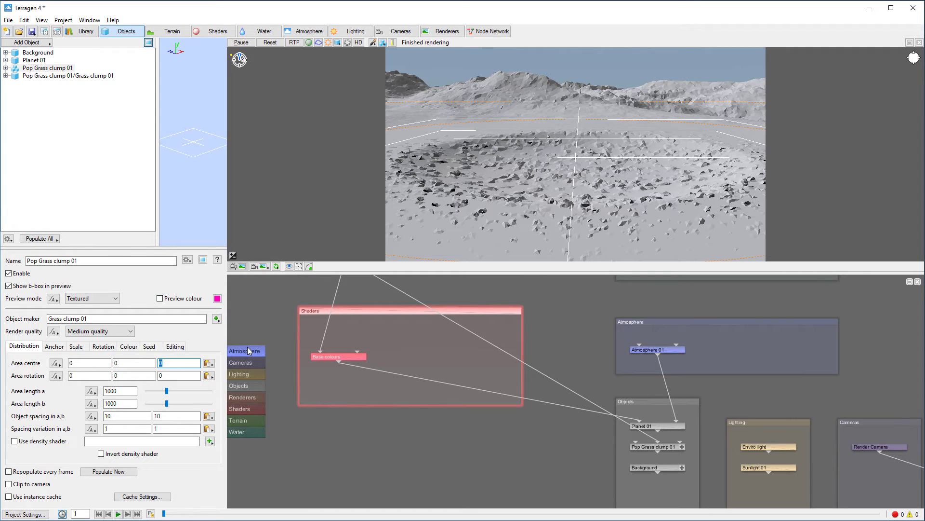
{"action": "type", "text": "250"}
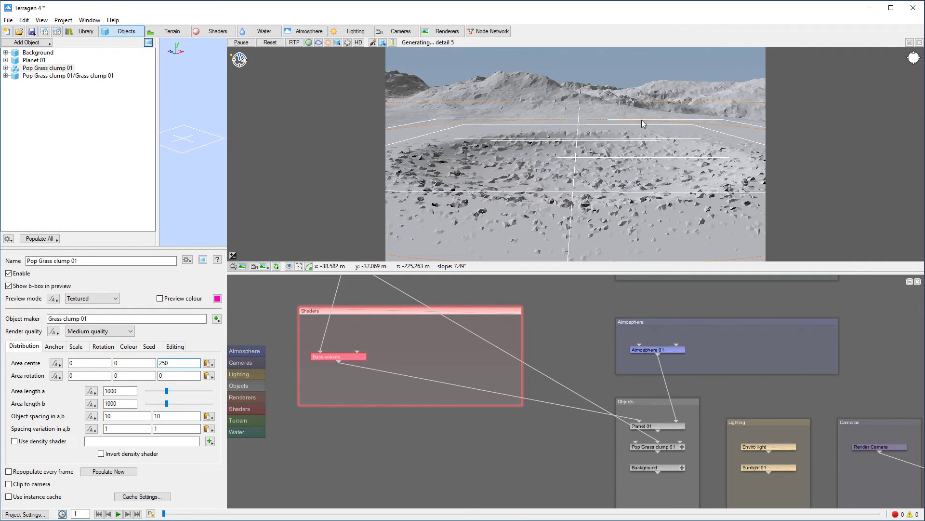
{"action": "key", "text": "Return"}
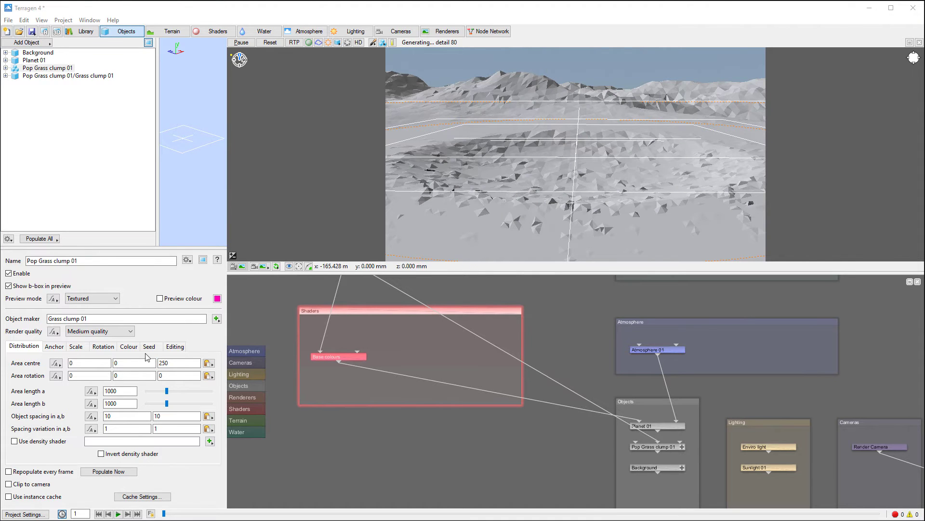
Set the grass population's area lengths a and b to 1600 each and populate it.
{"action": "left_click", "coordinate": [125, 391]}
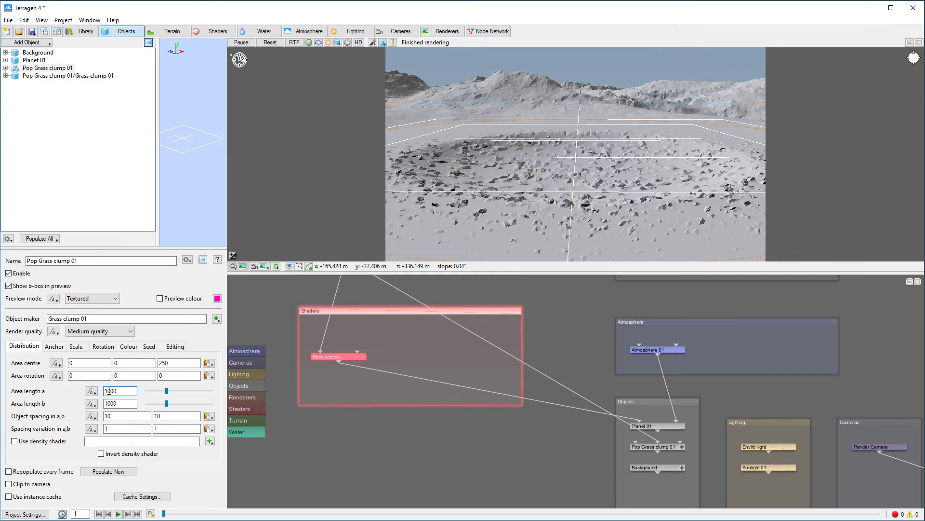
{"action": "type", "text": "6"}
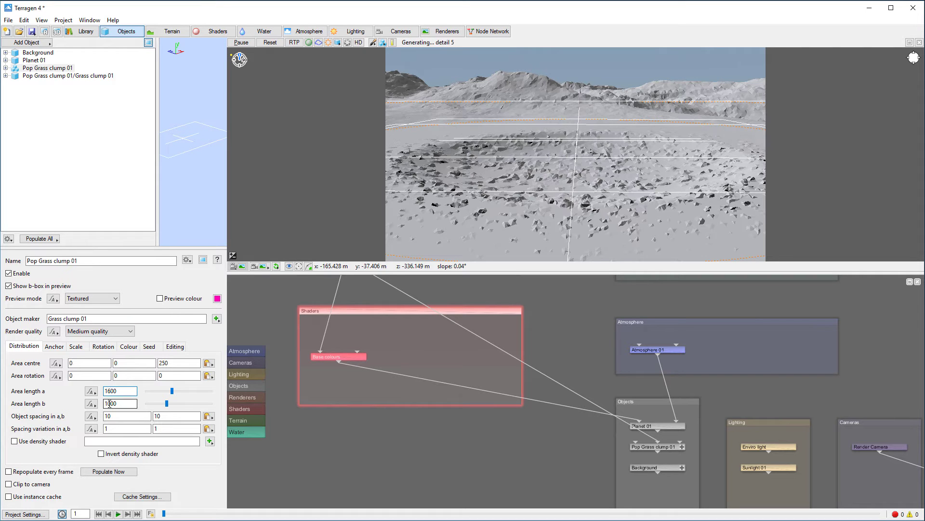
{"action": "left_click_drag", "start_coordinate": [107, 403], "coordinate": [110, 404]}
{"action": "type", "text": "6"}
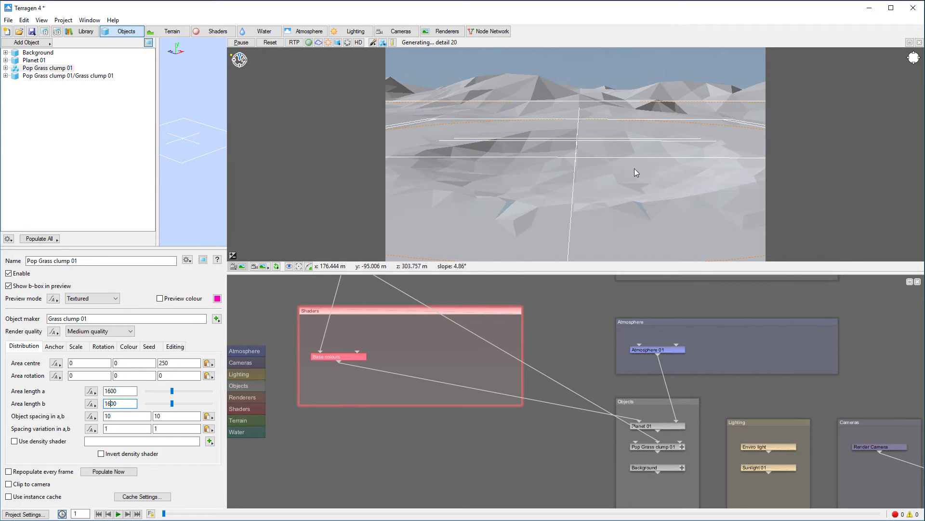
{"action": "left_click", "coordinate": [101, 472]}
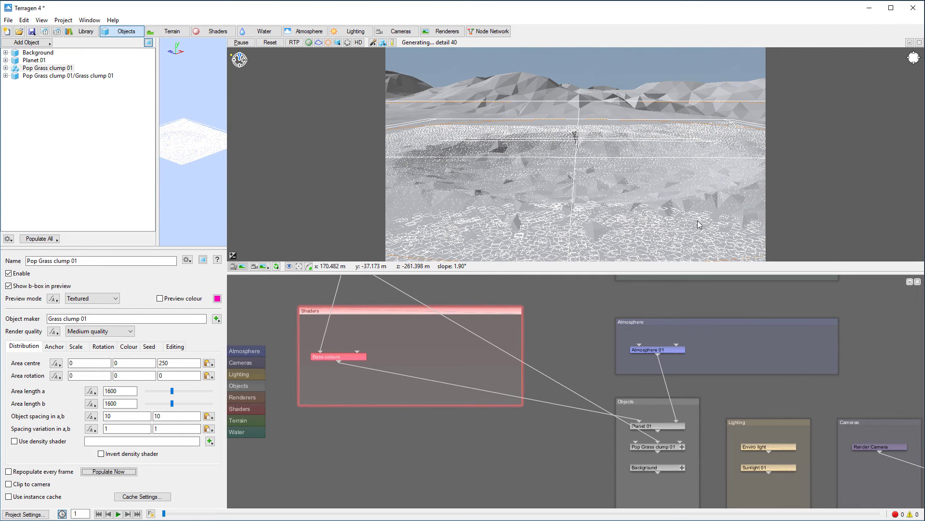
Set the grass population's maximum scale to 5 and repopulate it.
{"action": "left_click", "coordinate": [117, 415]}
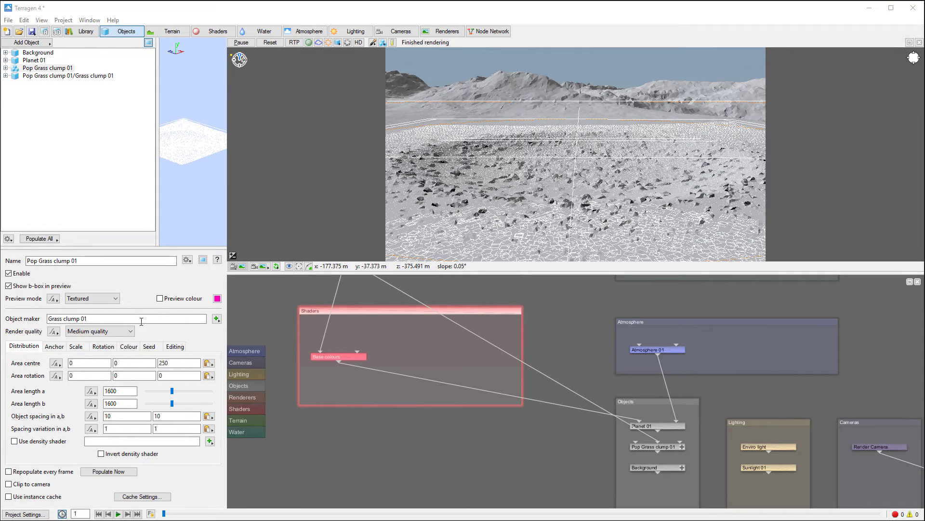
{"action": "left_click", "coordinate": [75, 347]}
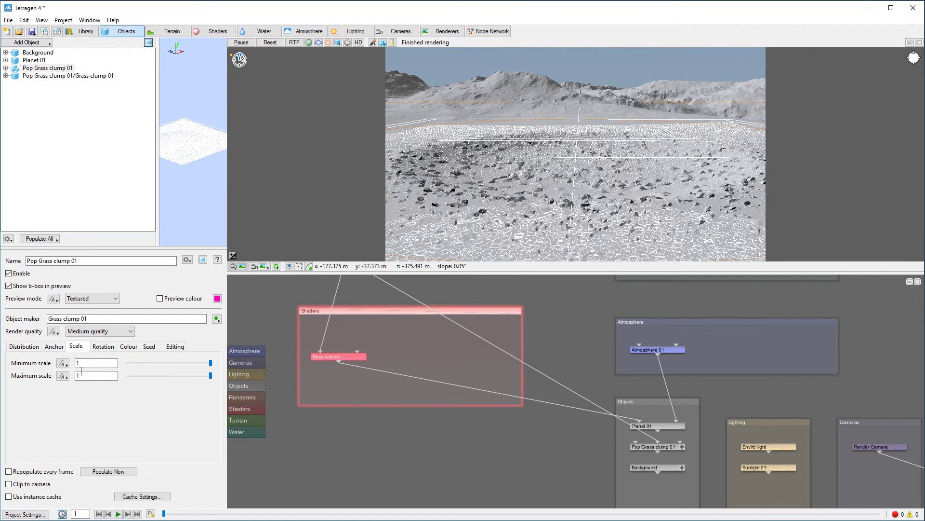
{"action": "left_click", "coordinate": [81, 373]}
{"action": "type", "text": "5"}
{"action": "left_click", "coordinate": [108, 472]}
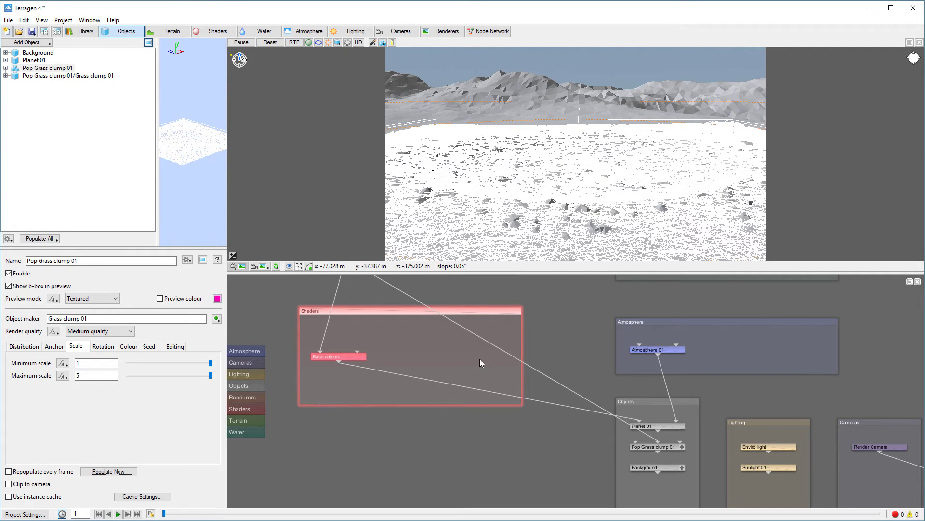
Connect the Scale shader's output to the grass clump population as its density shader and repopulate it.
{"action": "left_click", "coordinate": [465, 358]}
{"action": "right_click", "coordinate": [464, 370]}
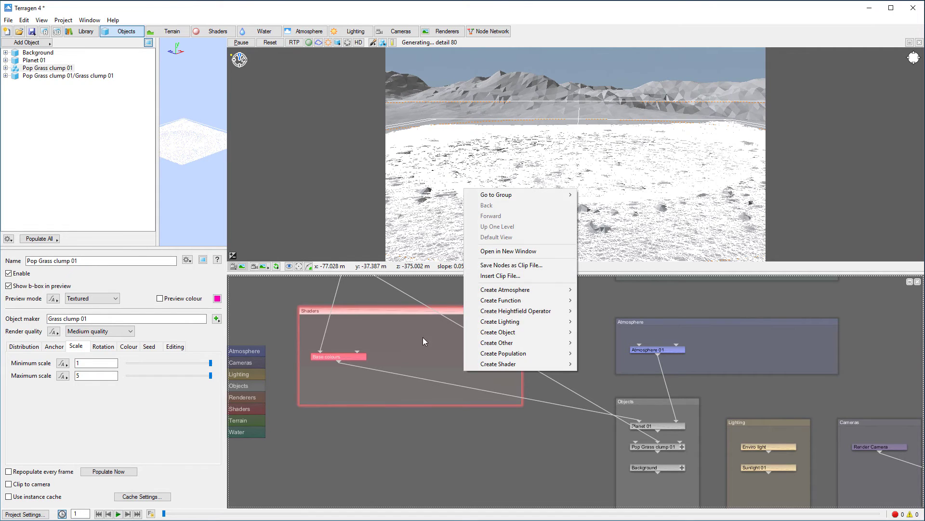
{"action": "left_click", "coordinate": [423, 337]}
{"action": "middle_click_drag", "start_coordinate": [419, 319], "coordinate": [419, 356]}
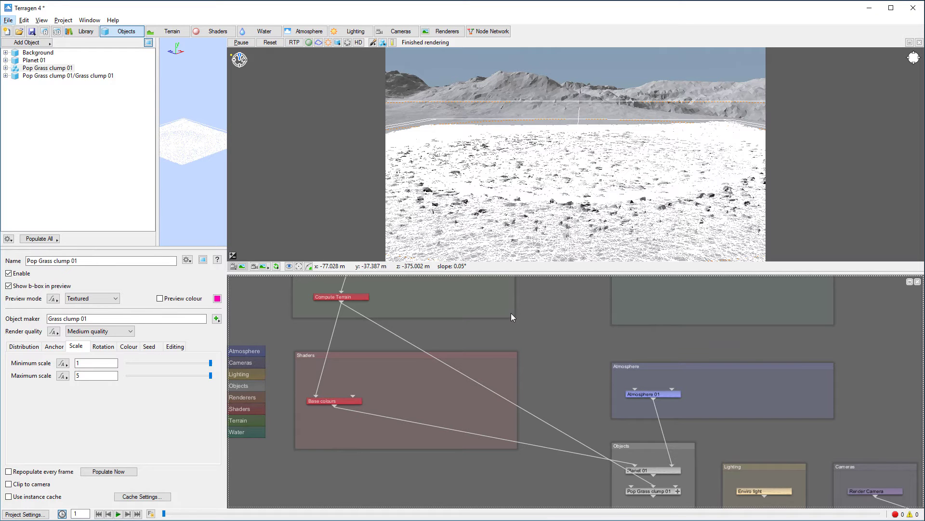
{"action": "middle_click_drag", "start_coordinate": [511, 313], "coordinate": [521, 386]}
{"action": "middle_click_drag", "start_coordinate": [503, 299], "coordinate": [497, 396]}
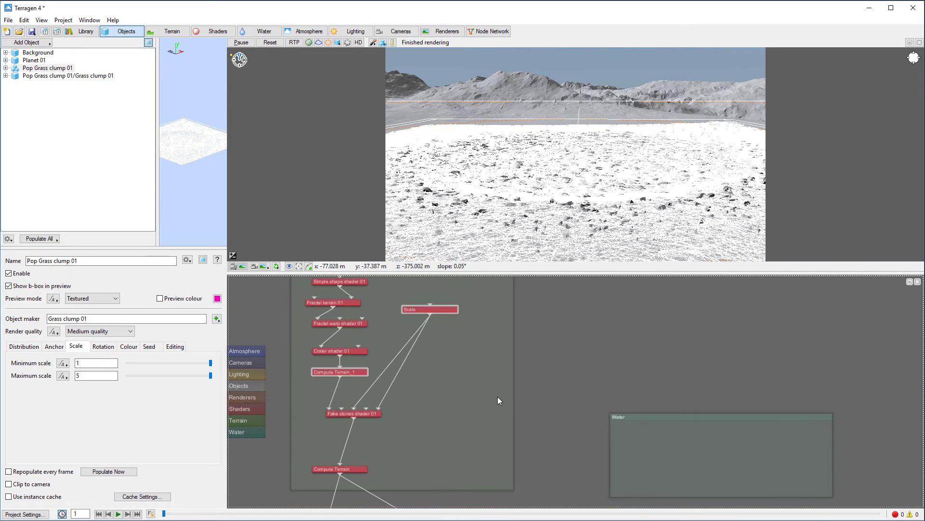
{"action": "middle_click_drag", "start_coordinate": [443, 305], "coordinate": [469, 294]}
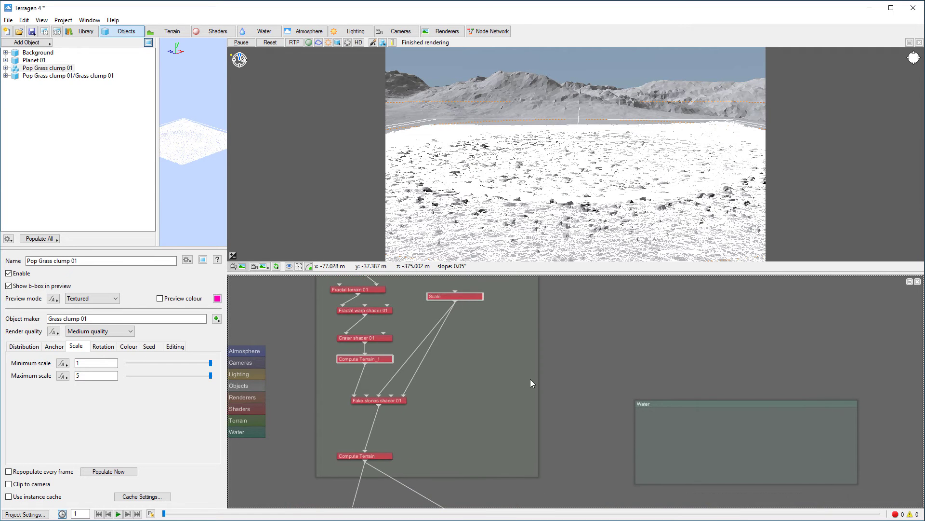
{"action": "scroll", "coordinate": [531, 380], "scroll_direction": "down", "scroll_amount": 3}
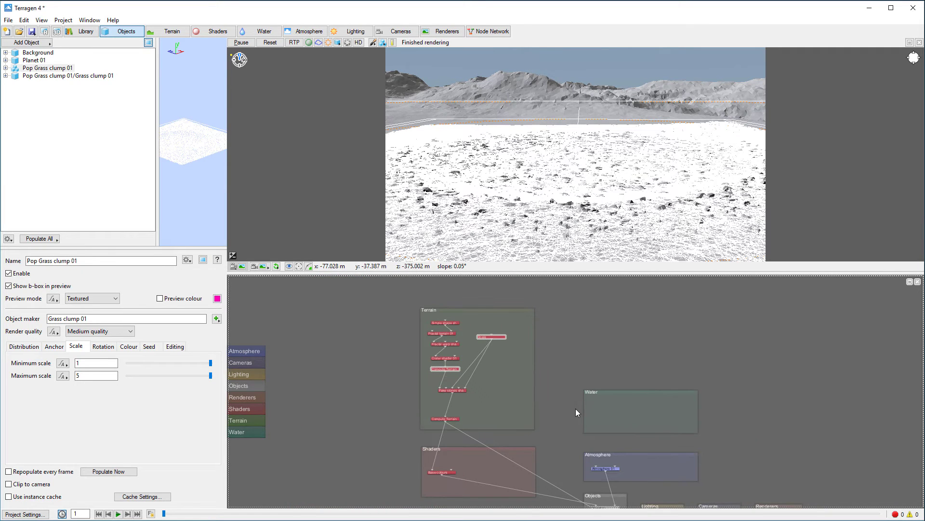
{"action": "left_click_drag", "start_coordinate": [575, 409], "coordinate": [534, 367]}
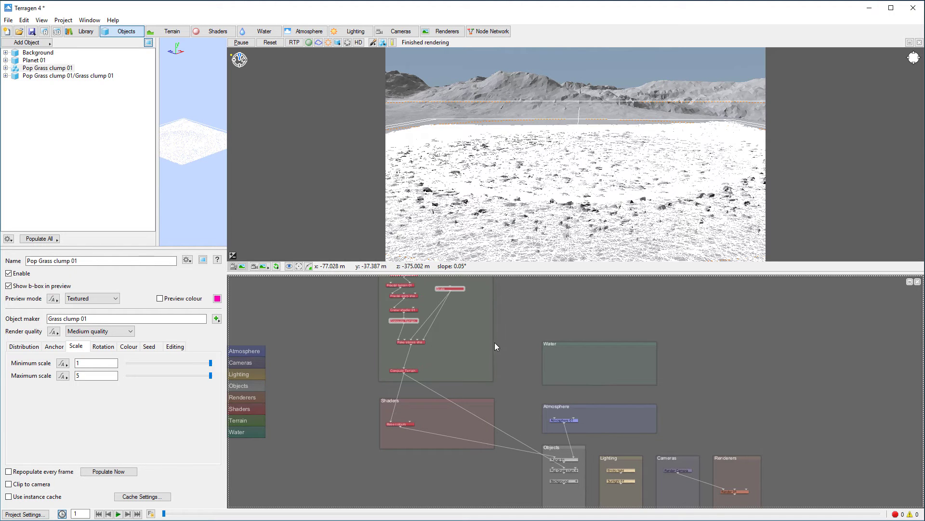
{"action": "left_click_drag", "start_coordinate": [450, 291], "coordinate": [554, 470]}
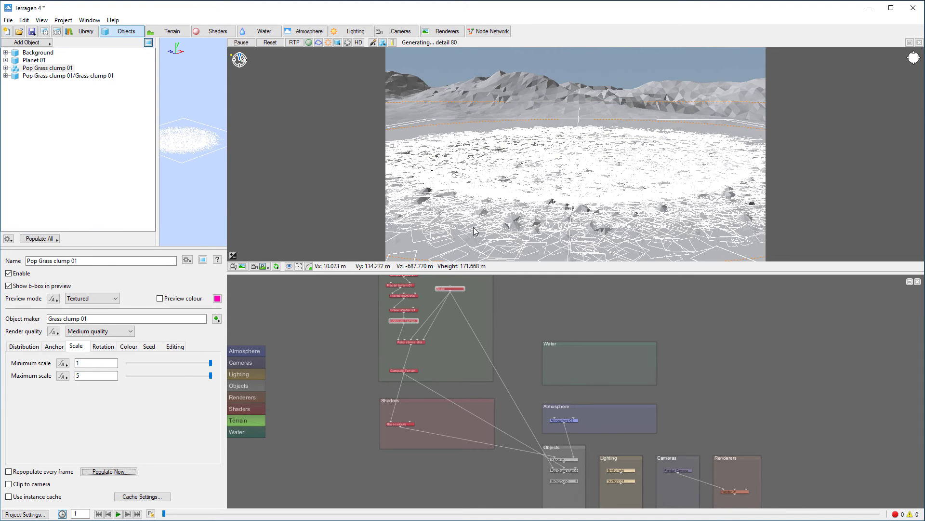
Examine the populated crater from a lower viewpoint and review the grass population's distribution settings, including its density shader.
{"action": "scroll", "coordinate": [474, 231], "scroll_direction": "up", "scroll_amount": 3}
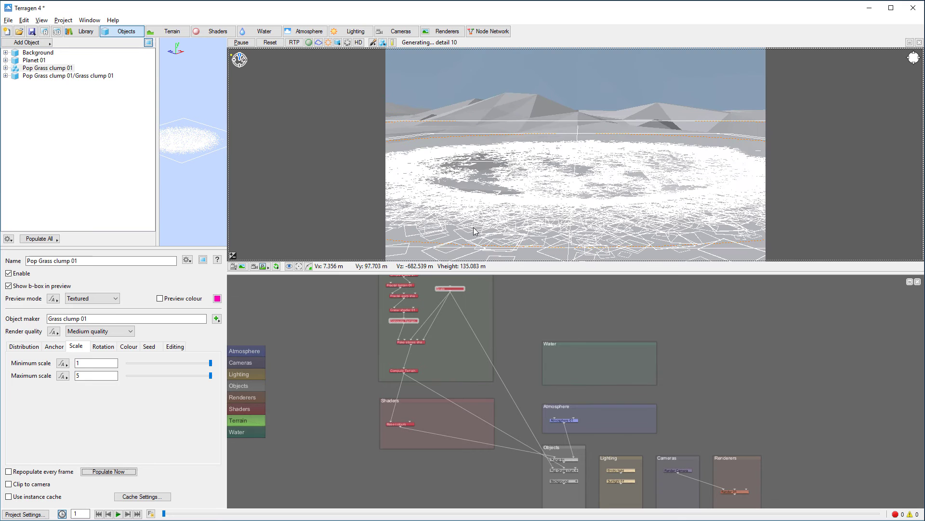
{"action": "scroll", "coordinate": [474, 231], "scroll_direction": "up", "scroll_amount": 3}
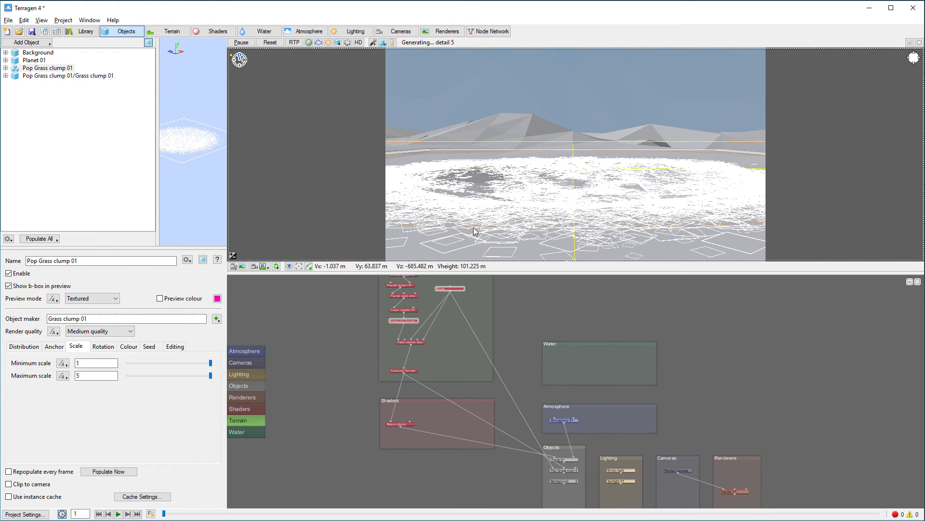
{"action": "left_click_drag", "start_coordinate": [474, 231], "coordinate": [473, 231], "text": "alt"}
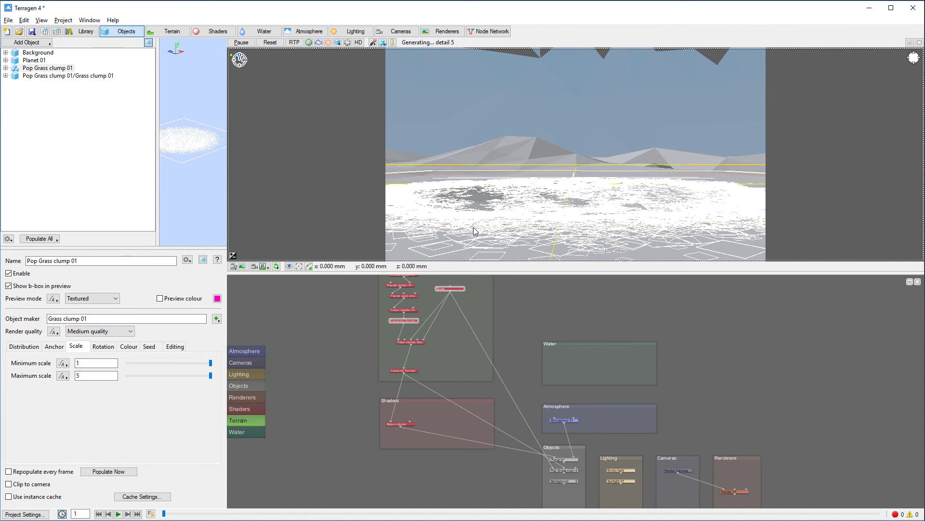
{"action": "scroll", "coordinate": [474, 230], "scroll_direction": "up", "scroll_amount": 3}
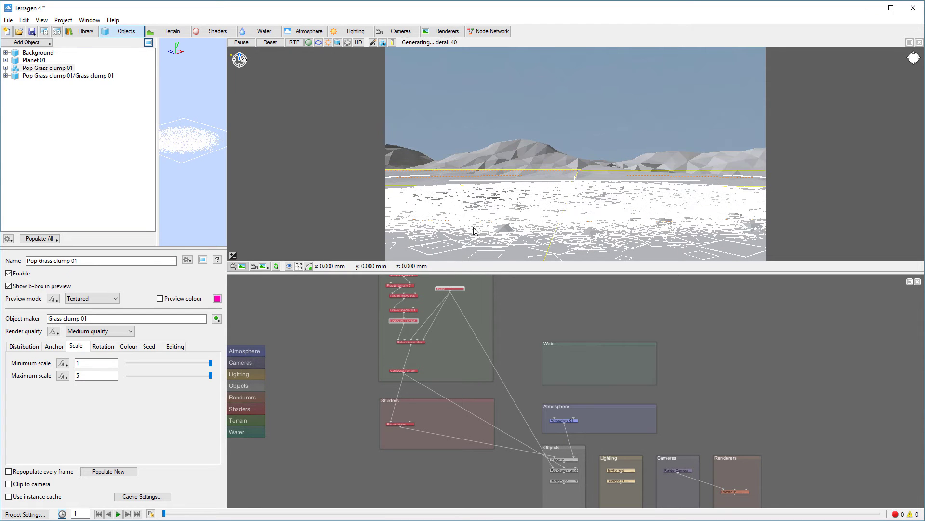
{"action": "left_click", "coordinate": [24, 346]}
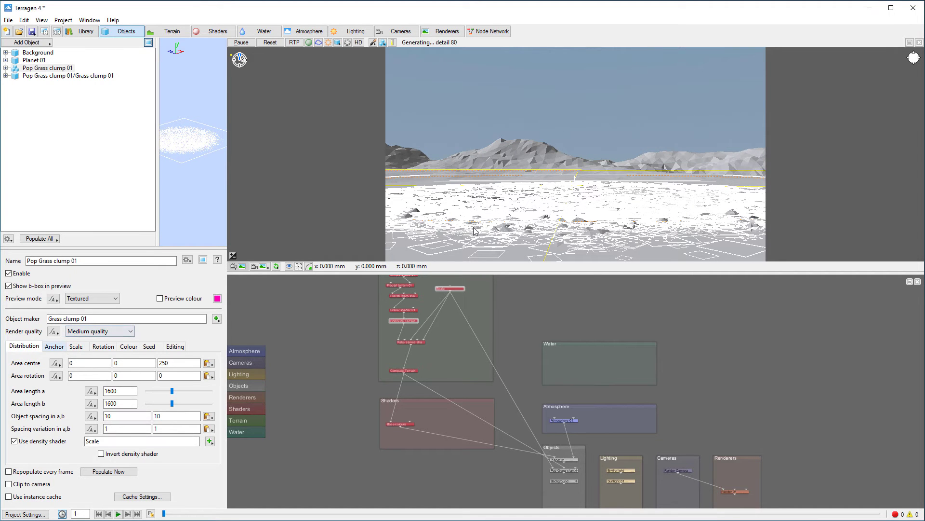
{"action": "left_click", "coordinate": [54, 346]}
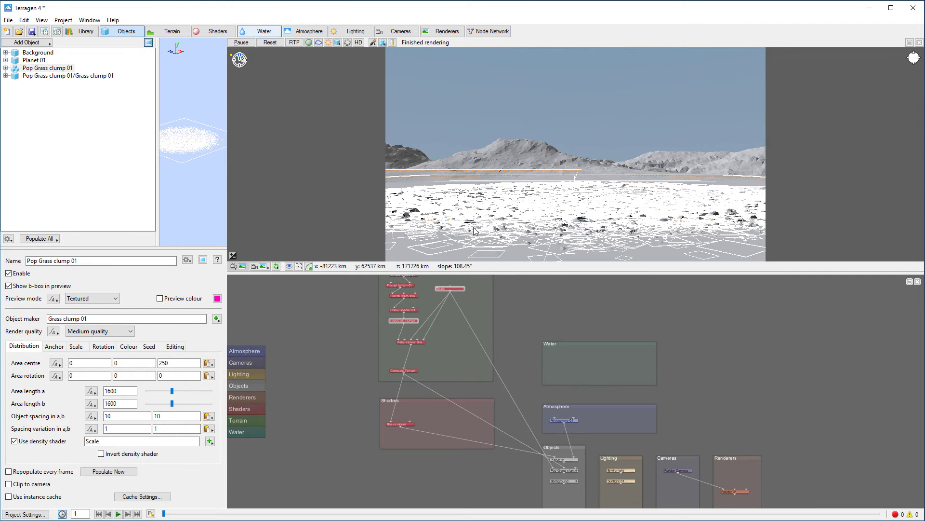
Add a lake water object and set its water level to -60.
{"action": "left_click", "coordinate": [259, 30]}
{"action": "left_click", "coordinate": [27, 42]}
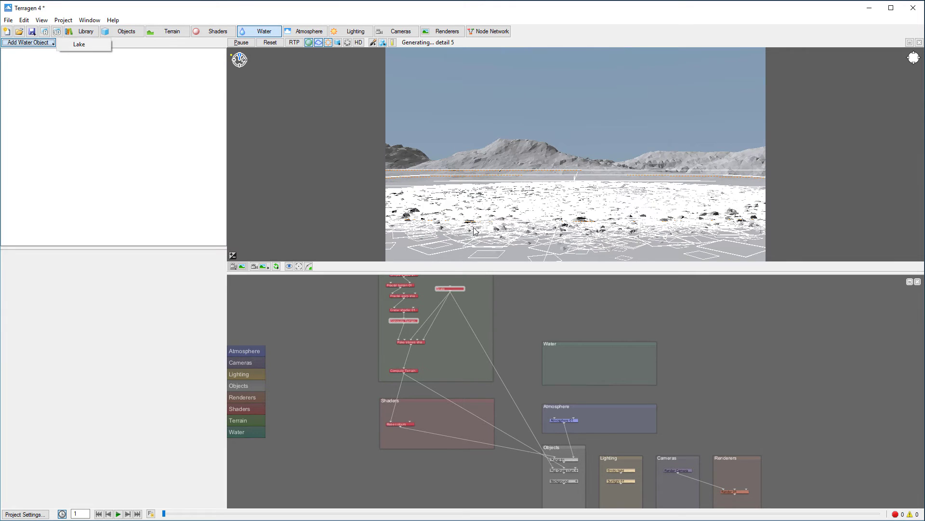
{"action": "left_click", "coordinate": [79, 44]}
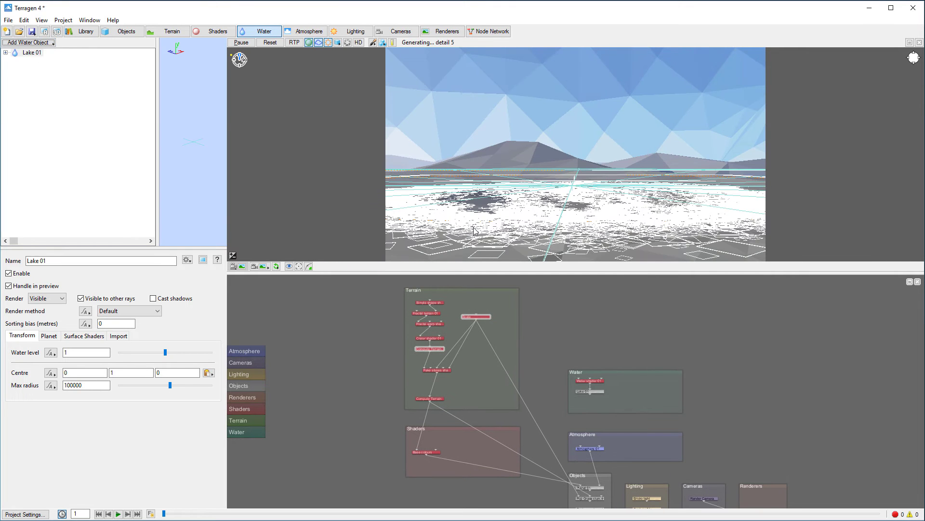
{"action": "left_click", "coordinate": [5, 52]}
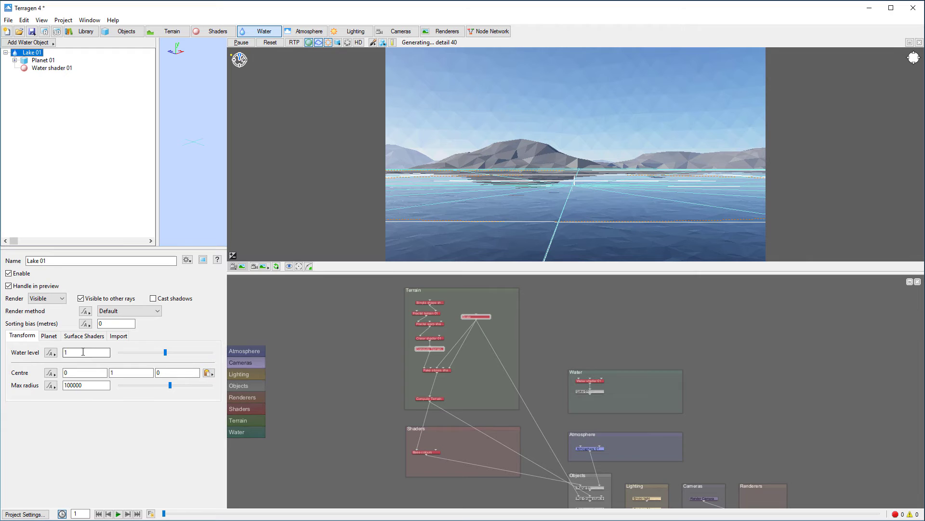
{"action": "left_click", "coordinate": [31, 337]}
{"action": "type", "text": "-60"}
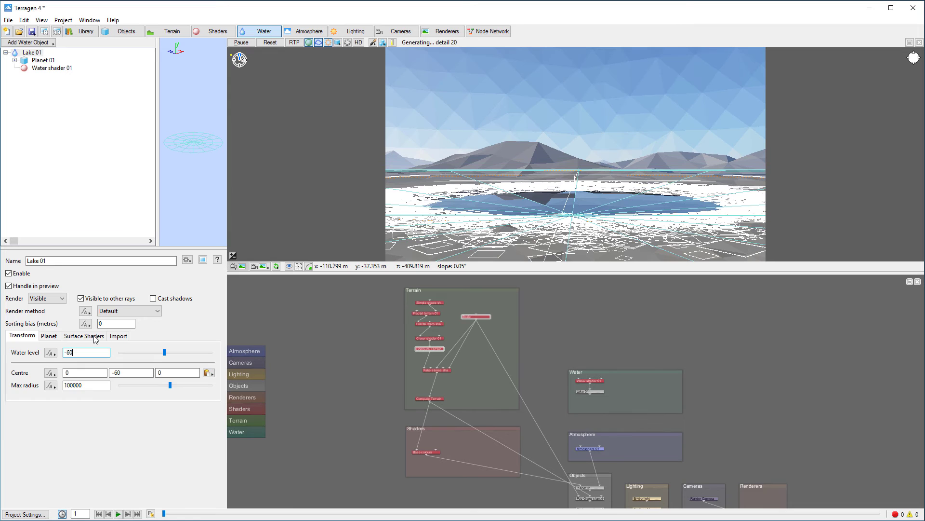
Set the lake's Water shader 01 to a roughness of about 0.0317 and a wave scale of about 11.15.
{"action": "left_click", "coordinate": [94, 337]}
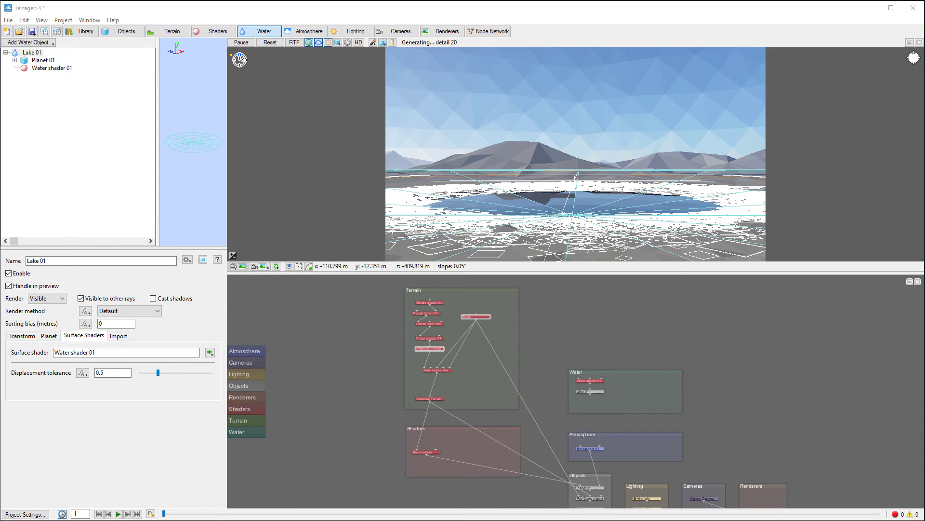
{"action": "left_click", "coordinate": [48, 68]}
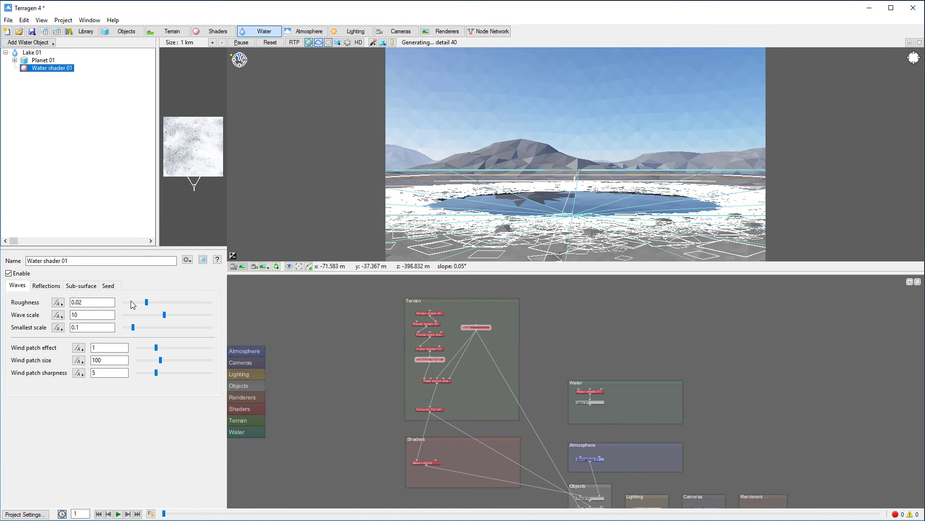
{"action": "left_click", "coordinate": [146, 303]}
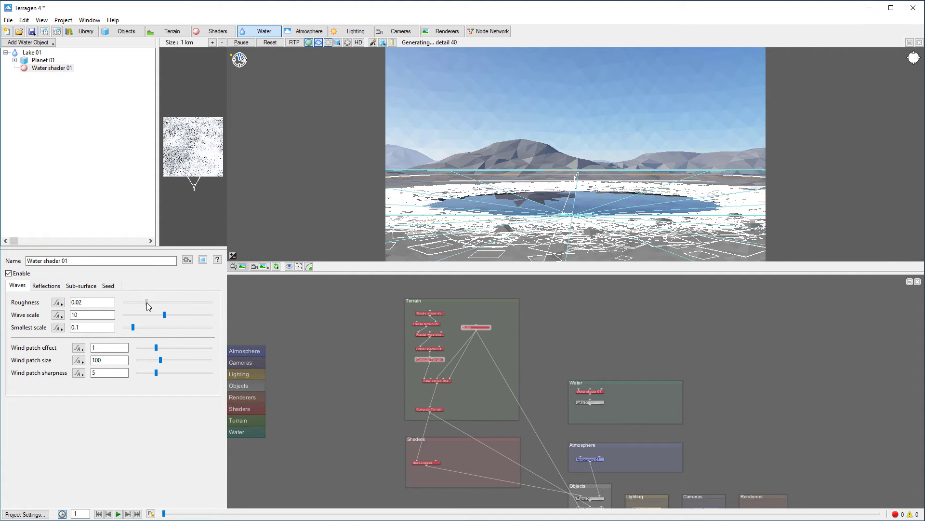
{"action": "left_click_drag", "start_coordinate": [146, 302], "coordinate": [165, 314]}
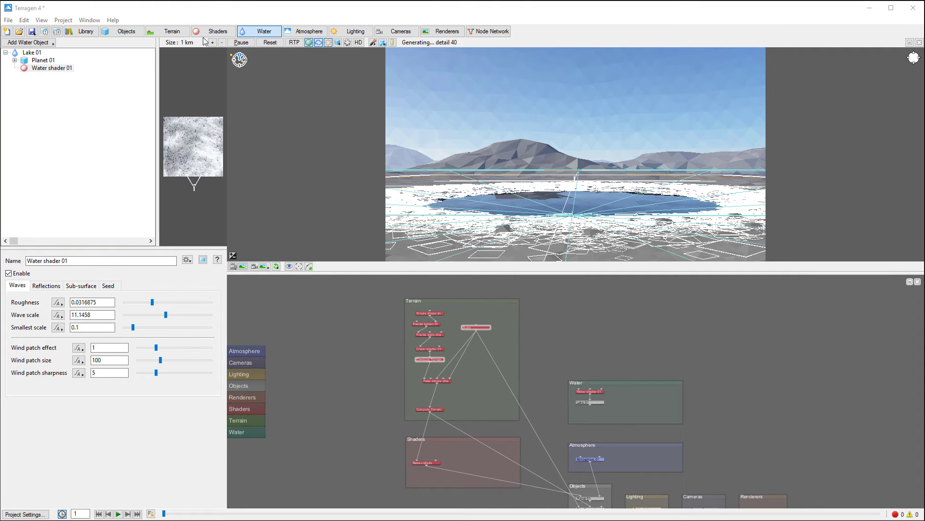
Set Fractal terrain 01's feature scale to about 2290 and its lead-in scale to about 16107.
{"action": "left_click", "coordinate": [164, 32]}
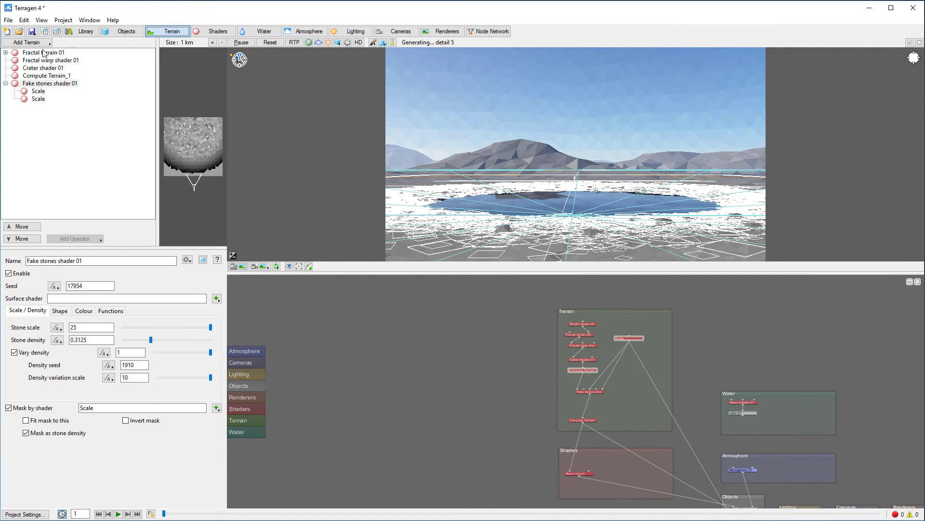
{"action": "left_click", "coordinate": [43, 52]}
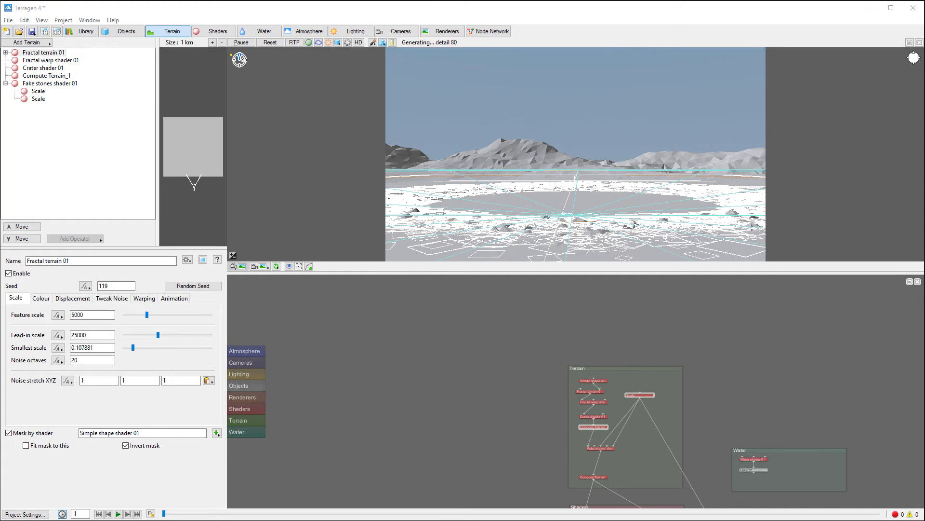
{"action": "left_click_drag", "start_coordinate": [147, 314], "coordinate": [144, 315]}
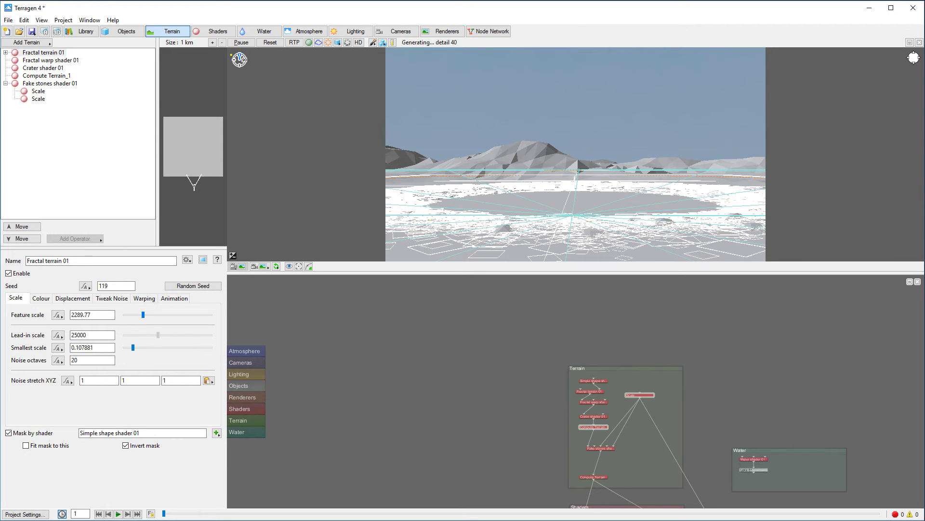
{"action": "left_click_drag", "start_coordinate": [158, 335], "coordinate": [156, 335]}
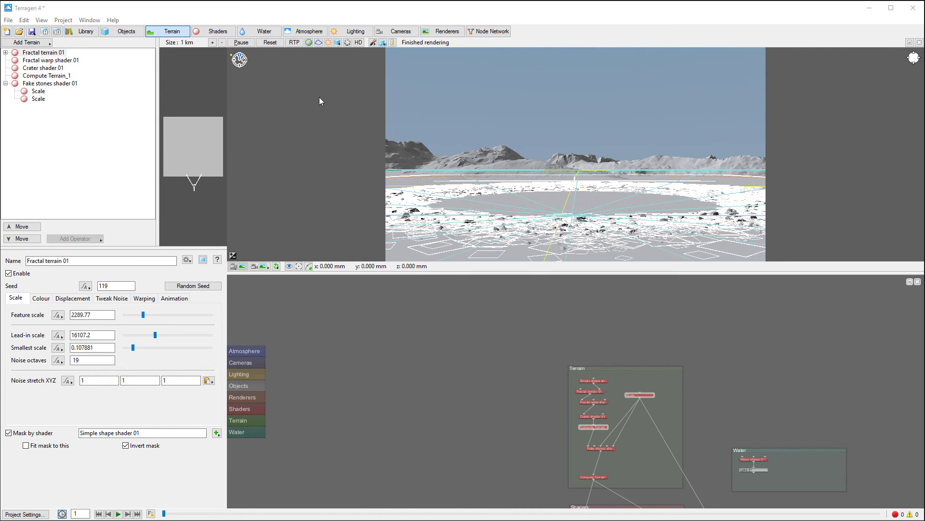
Change the high colour of the Base colours shader to an olive green.
{"action": "left_click", "coordinate": [215, 32]}
{"action": "left_click", "coordinate": [36, 54]}
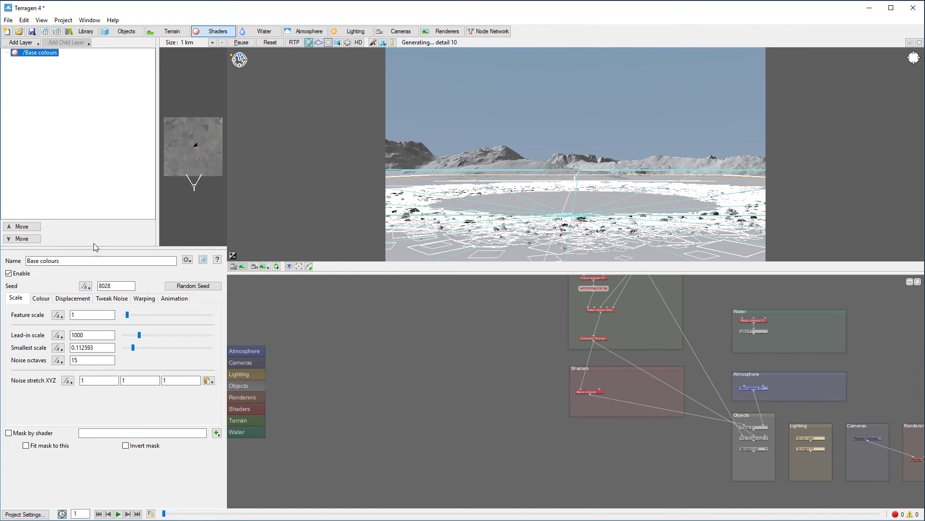
{"action": "left_click", "coordinate": [41, 298]}
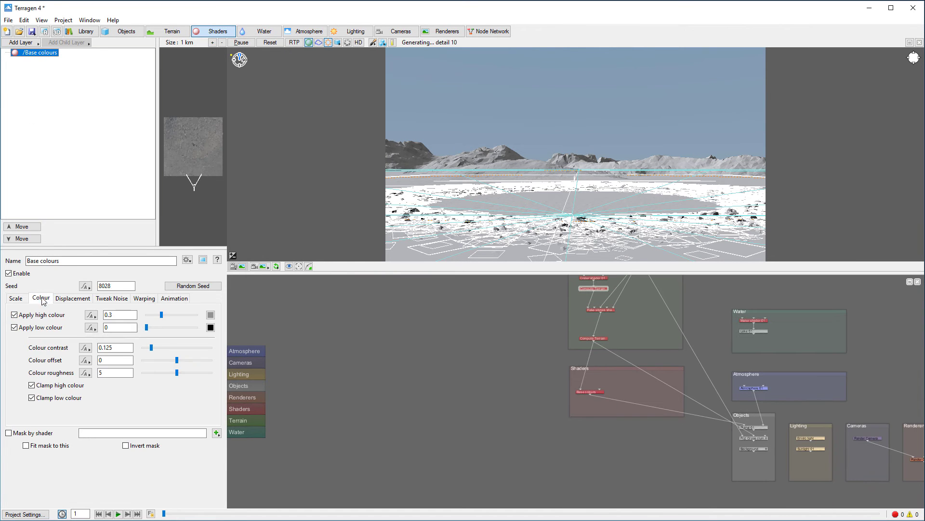
{"action": "left_click", "coordinate": [213, 314]}
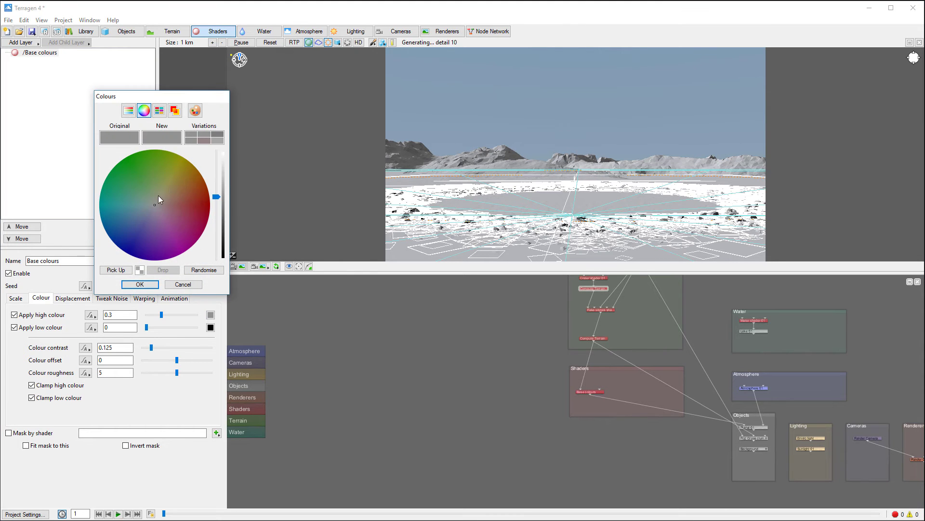
{"action": "left_click_drag", "start_coordinate": [155, 202], "coordinate": [159, 176]}
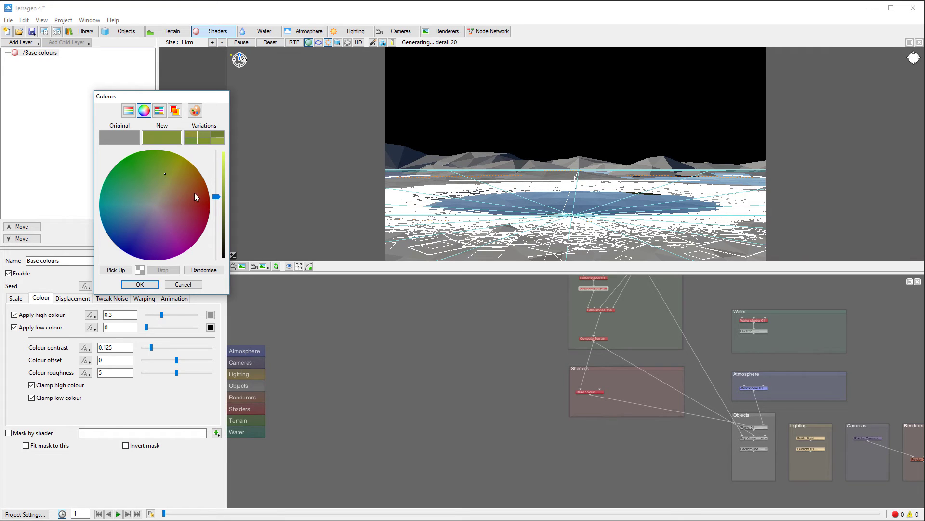
{"action": "left_click", "coordinate": [140, 284]}
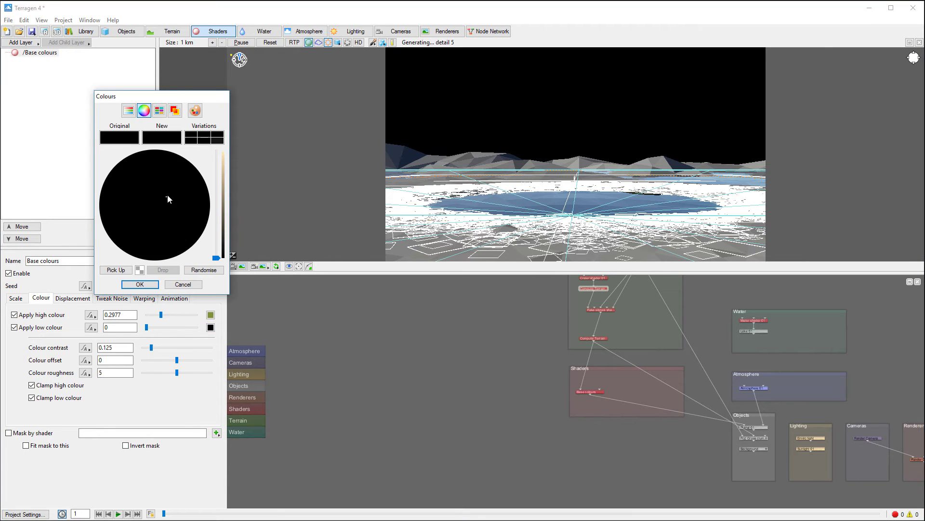
Give Base colours a brown low colour at 0.175 and set its colour contrast to 0.325.
{"action": "left_click", "coordinate": [215, 208]}
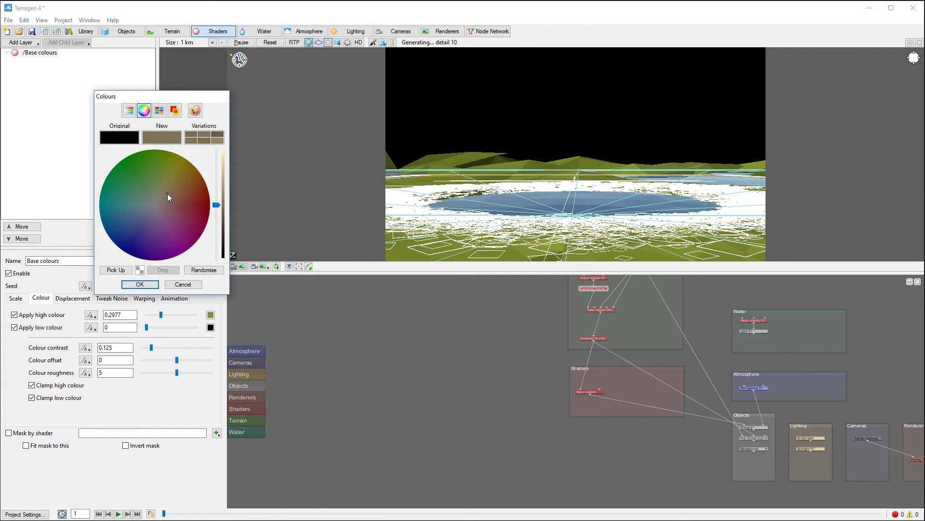
{"action": "left_click", "coordinate": [140, 284]}
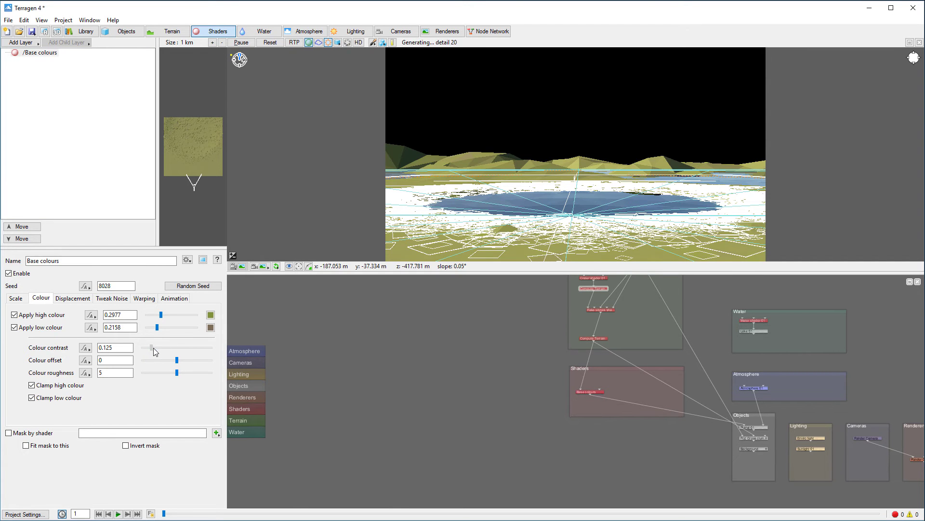
{"action": "left_click_drag", "start_coordinate": [153, 348], "coordinate": [164, 348]}
{"action": "left_click", "coordinate": [155, 326]}
{"action": "left_click_drag", "start_coordinate": [155, 327], "coordinate": [154, 327]}
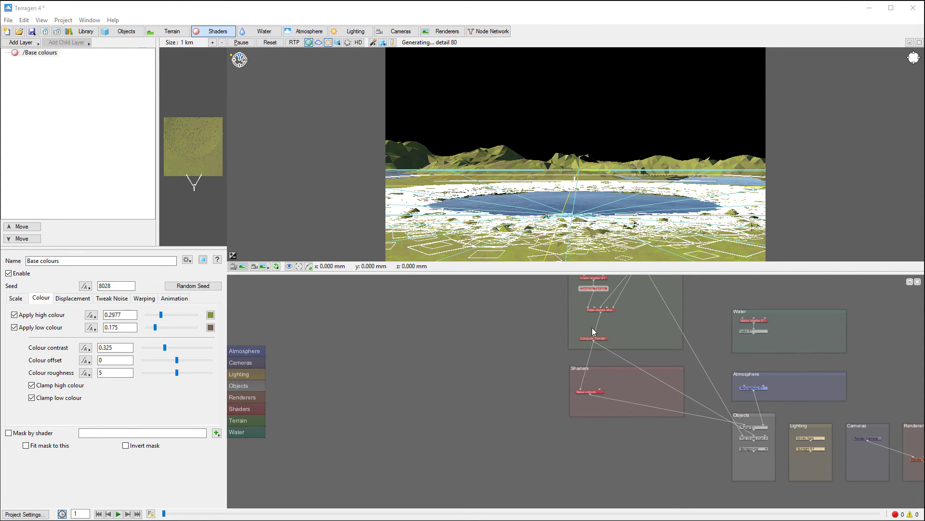
Connect Fake stones shader 01 to Base colours as its mask and invert that mask.
{"action": "left_click", "coordinate": [601, 315]}
{"action": "left_click_drag", "start_coordinate": [602, 316], "coordinate": [599, 388]}
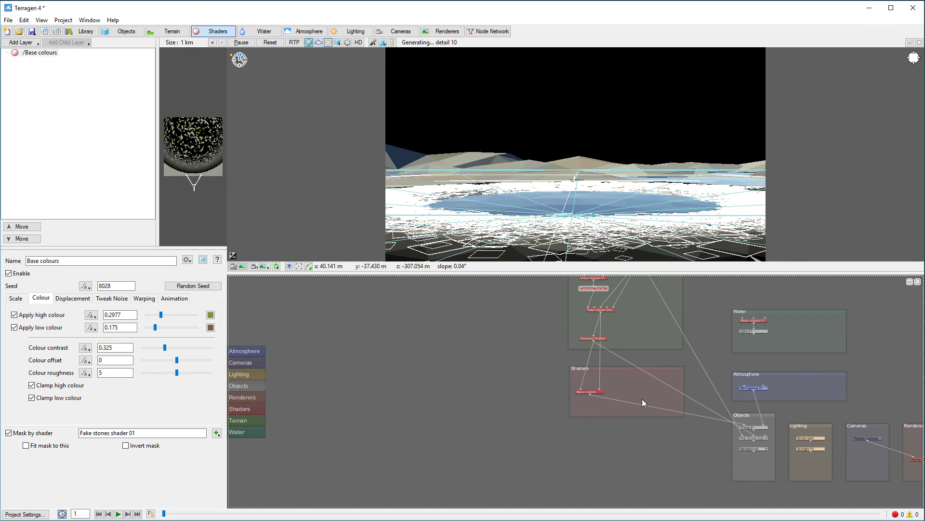
{"action": "double_click", "coordinate": [578, 390]}
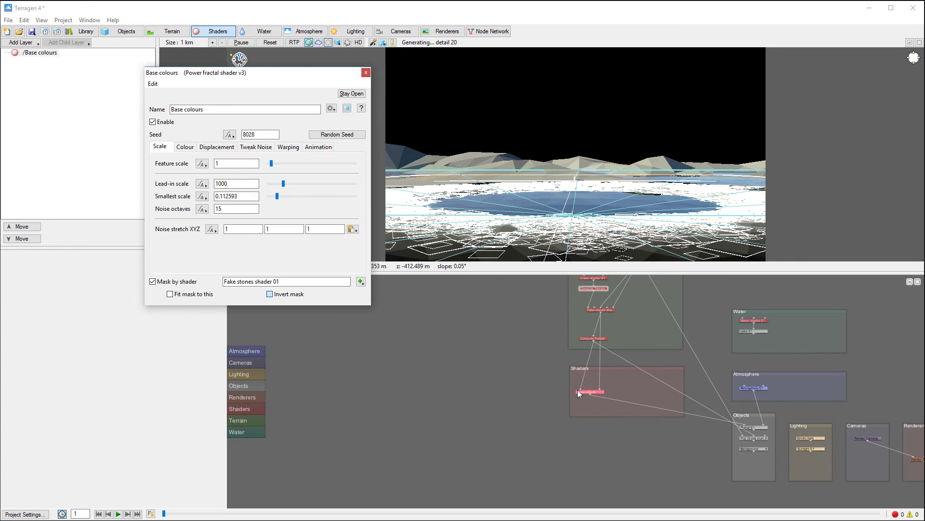
{"action": "key", "text": "Escape"}
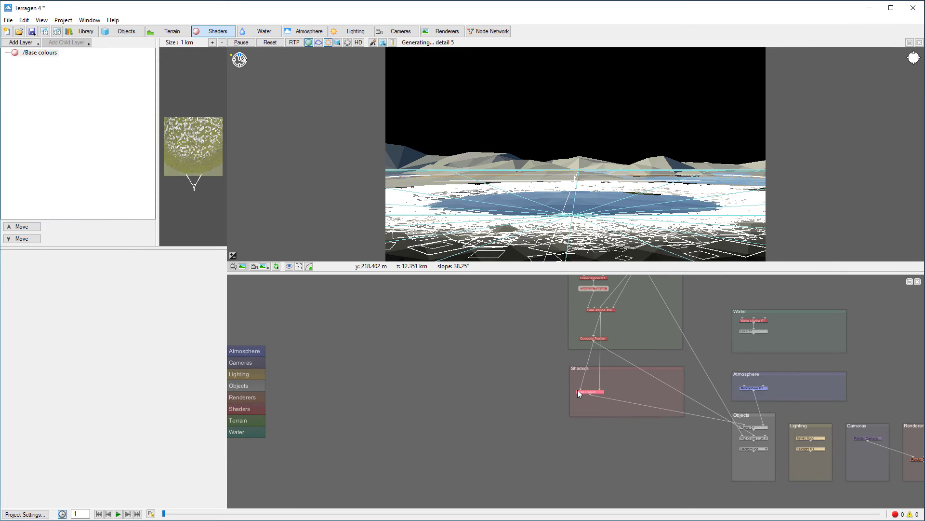
Change the diffuse colour of Fake stones shader 01 to a pale orange.
{"action": "left_click", "coordinate": [578, 389]}
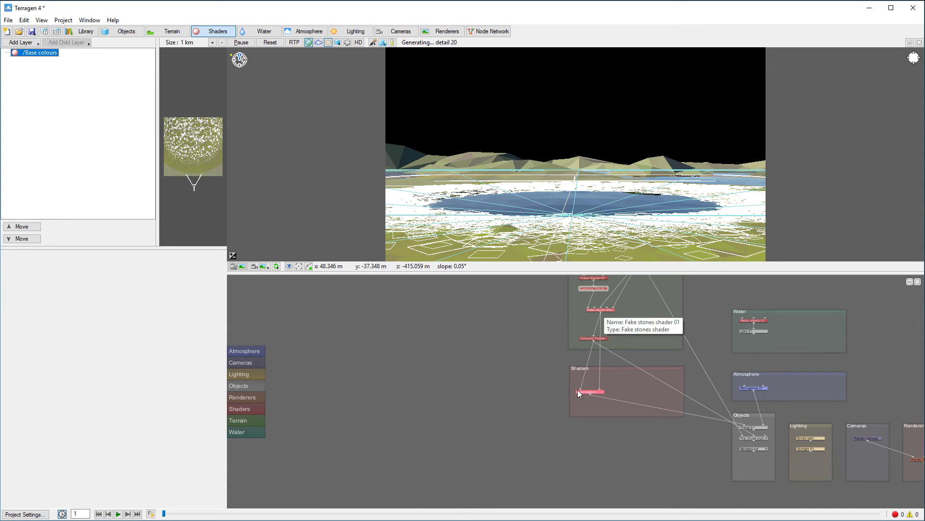
{"action": "double_click", "coordinate": [578, 390]}
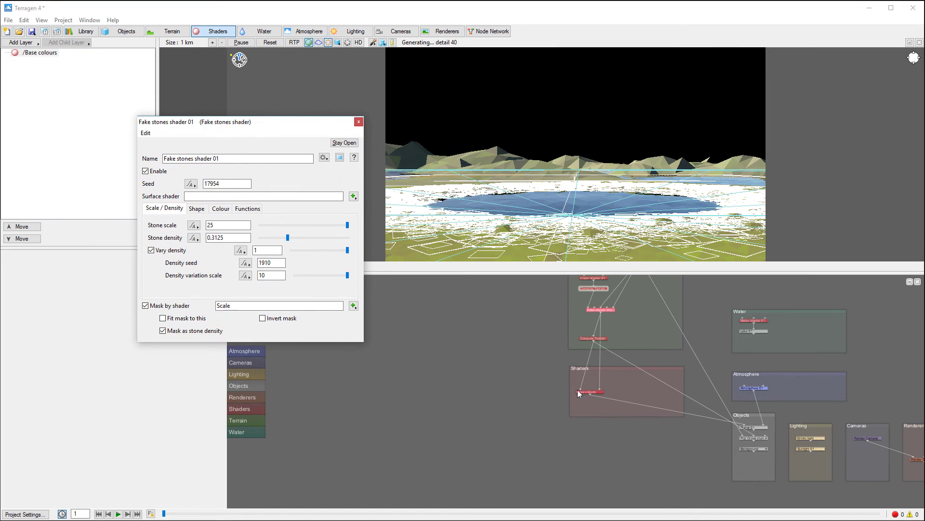
{"action": "key", "text": "ctrl+Tab"}
{"action": "key", "text": "ctrl+Tab"}
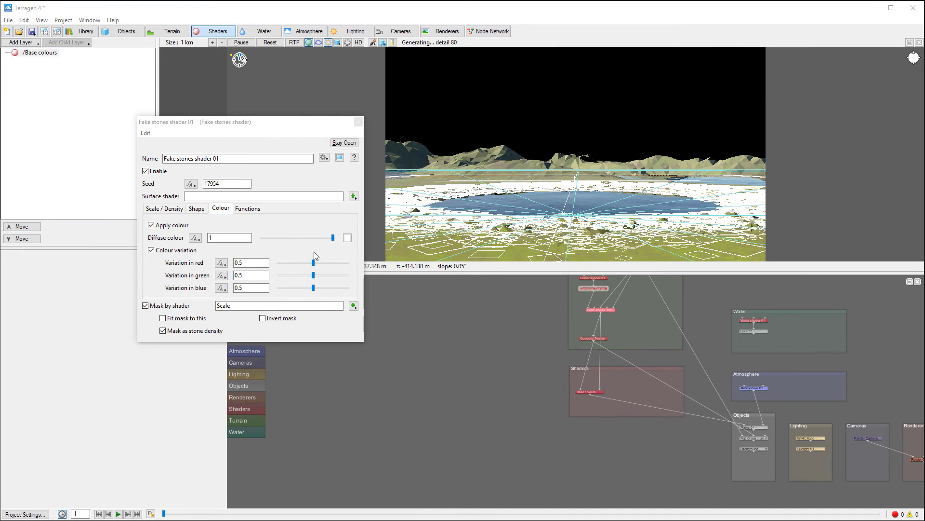
{"action": "left_click", "coordinate": [347, 238]}
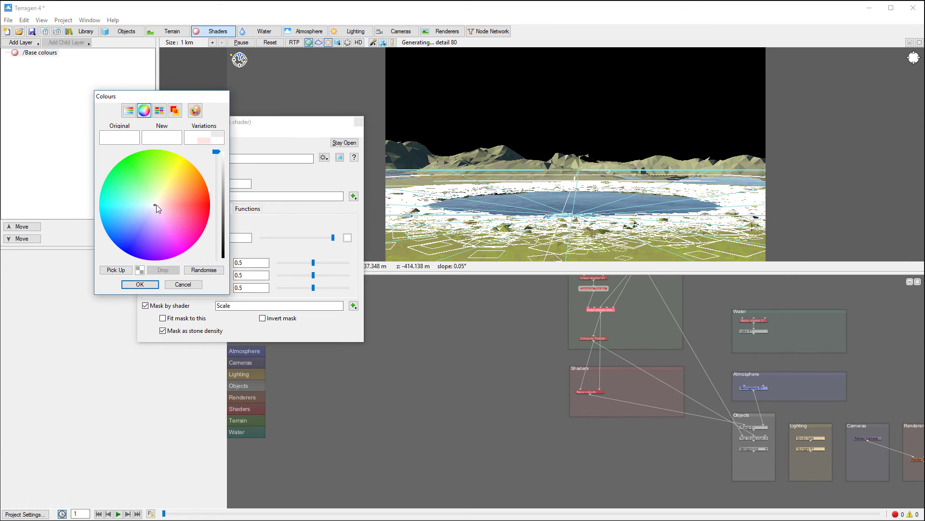
{"action": "left_click_drag", "start_coordinate": [156, 204], "coordinate": [167, 195]}
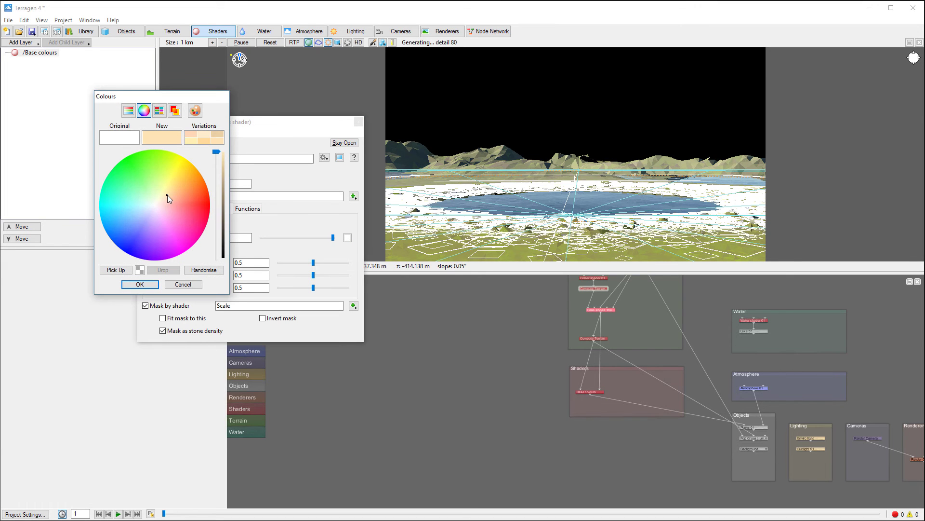
{"action": "left_click", "coordinate": [140, 284]}
Set the stones' diffuse colour level to 0.81875 and their colour variation to red 0.75625, green 0.375 and blue 0.69375.
{"action": "left_click_drag", "start_coordinate": [333, 237], "coordinate": [321, 236]}
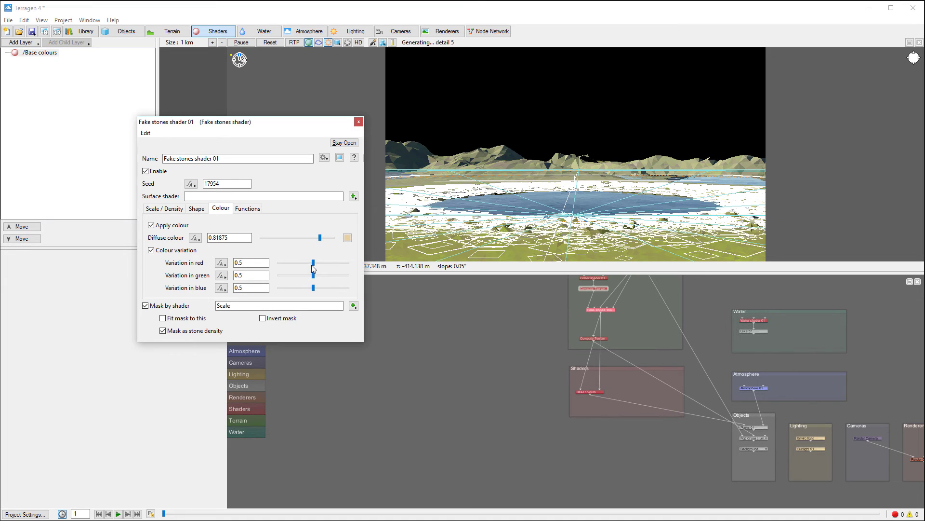
{"action": "mouse_move", "coordinate": [314, 263]}
{"action": "left_mouse_down"}
{"action": "mouse_move", "coordinate": [325, 266]}
{"action": "mouse_move", "coordinate": [305, 279]}
{"action": "mouse_move", "coordinate": [326, 290]}
{"action": "mouse_move", "coordinate": [331, 263]}
{"action": "left_mouse_up"}
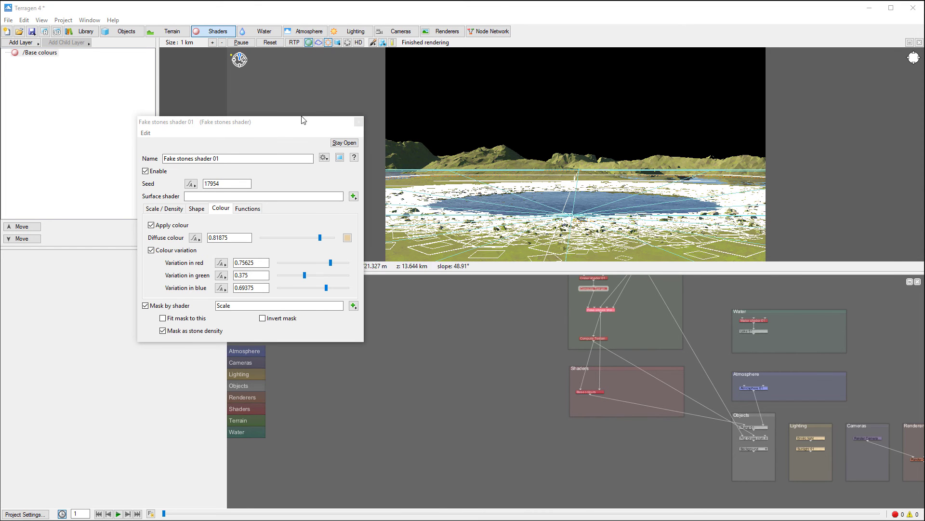
{"action": "left_click", "coordinate": [359, 122]}
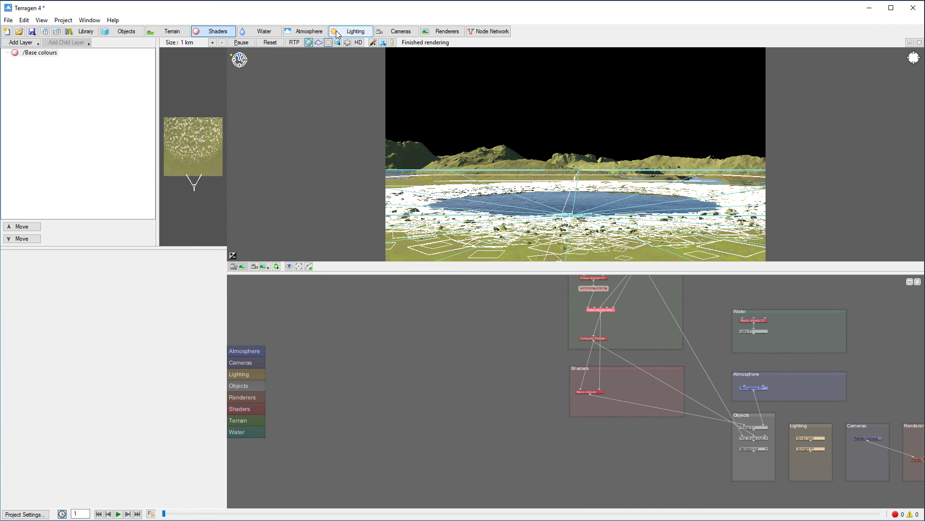
Set Sunlight 01's heading to 348.75 and its elevation to 12.375.
{"action": "left_click", "coordinate": [352, 31]}
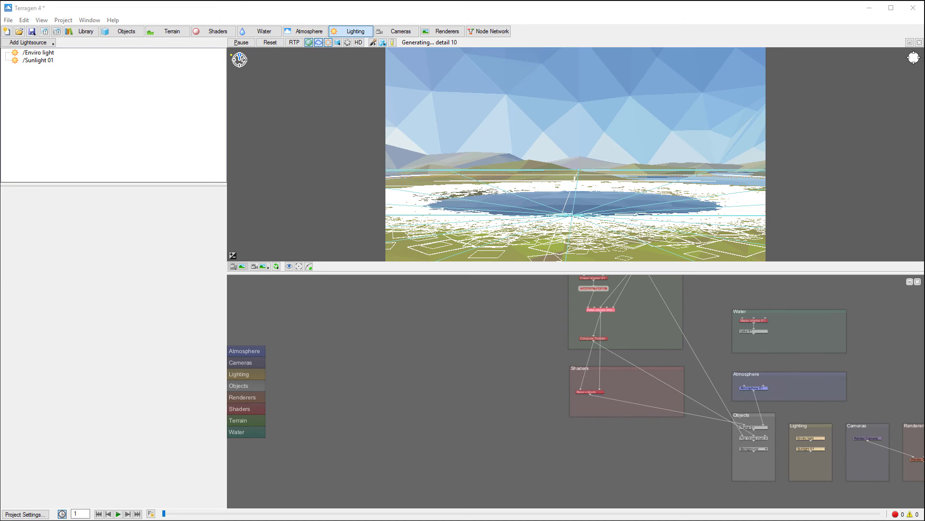
{"action": "left_click", "coordinate": [38, 60]}
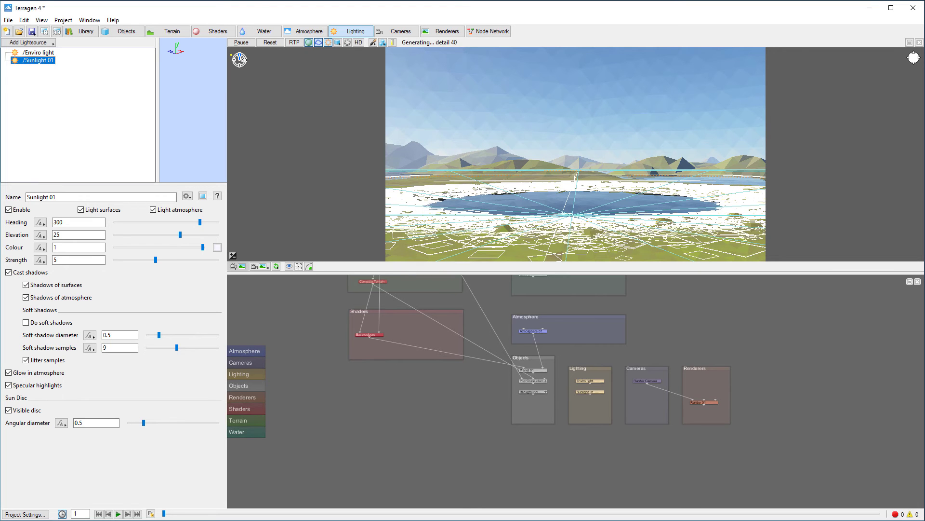
{"action": "left_click_drag", "start_coordinate": [200, 223], "coordinate": [202, 223]}
{"action": "left_click_drag", "start_coordinate": [203, 221], "coordinate": [214, 222]}
{"action": "left_click_drag", "start_coordinate": [181, 234], "coordinate": [173, 235]}
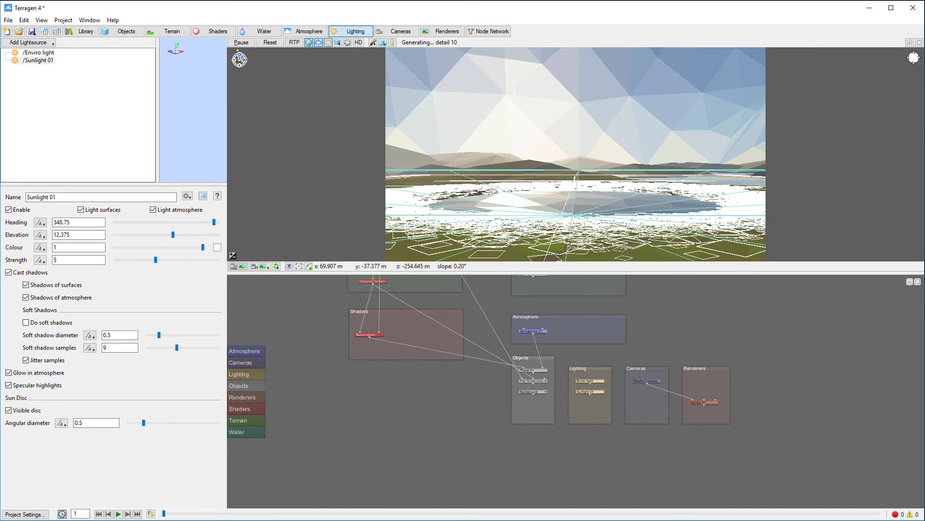
Reframe the shot by moving the viewpoint closer to the lake and adjusting its angle.
{"action": "scroll", "coordinate": [575, 215], "scroll_direction": "up", "scroll_amount": 2}
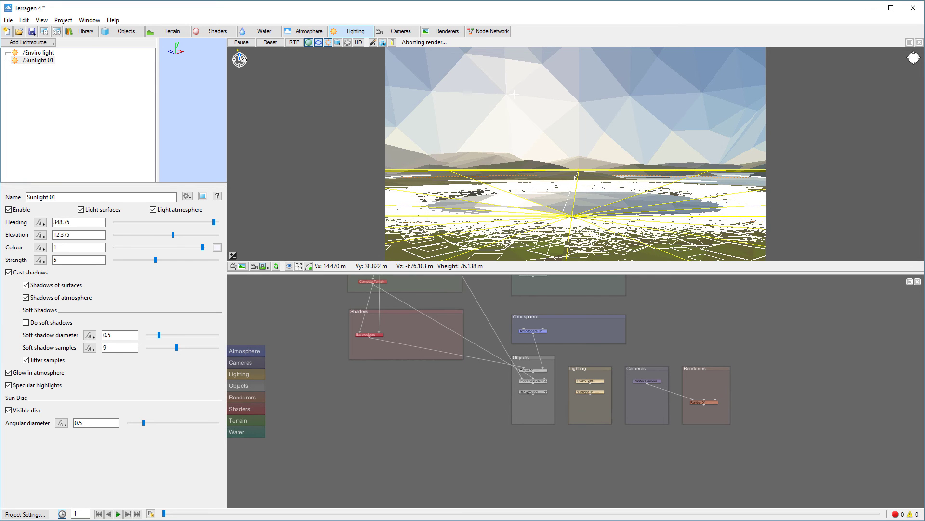
{"action": "scroll", "coordinate": [576, 215], "scroll_direction": "up", "scroll_amount": 2}
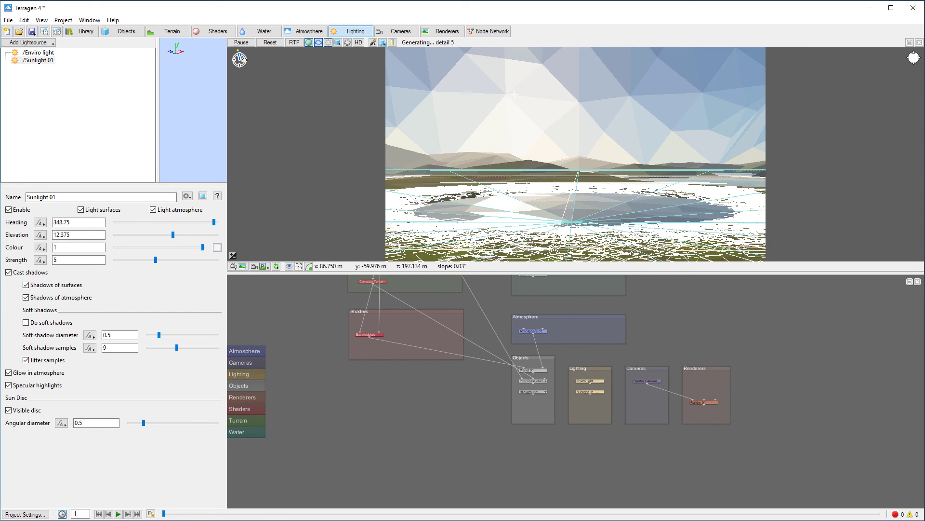
{"action": "left_click_drag", "start_coordinate": [576, 215], "coordinate": [574, 225], "text": "alt"}
{"action": "mouse_move", "coordinate": [513, 104]}
{"action": "left_mouse_down"}
{"action": "mouse_move", "coordinate": [513, 81]}
{"action": "mouse_move", "coordinate": [519, 87]}
{"action": "left_mouse_up"}
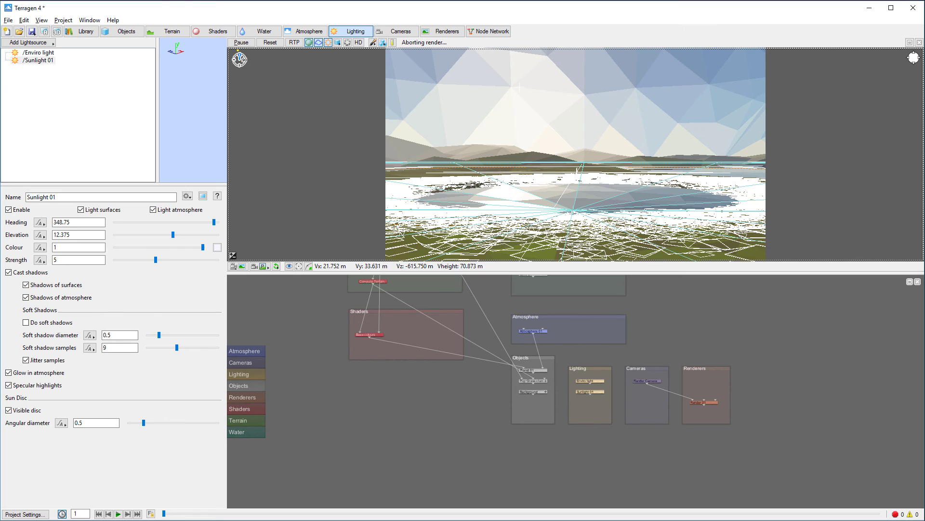
{"action": "mouse_move", "coordinate": [519, 87]}
{"action": "left_mouse_down"}
{"action": "mouse_move", "coordinate": [537, 99]}
{"action": "mouse_move", "coordinate": [521, 98]}
{"action": "left_mouse_up"}
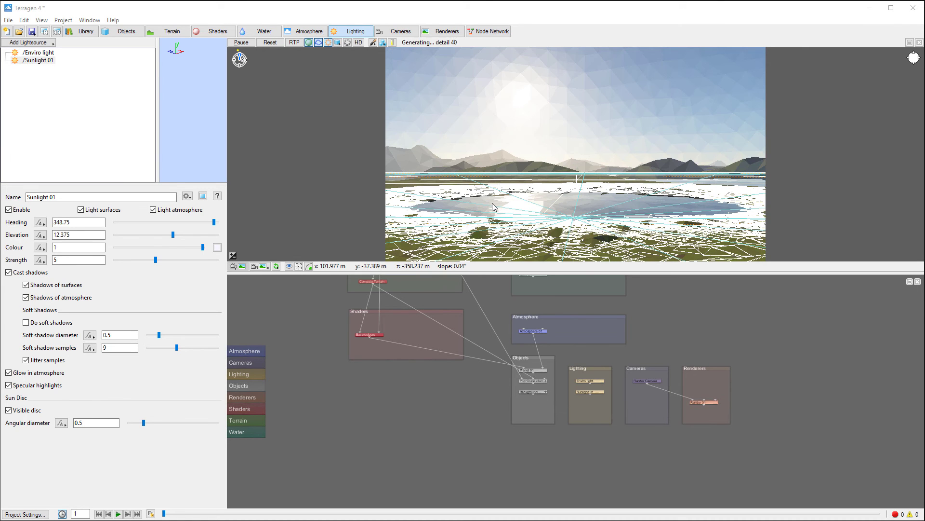
Enable experimental atmo bloom, bloom and starburst in Render 01's effects settings.
{"action": "key", "text": "ctrl+r"}
{"action": "left_click_drag", "start_coordinate": [317, 126], "coordinate": [420, 94]}
{"action": "left_click", "coordinate": [325, 241]}
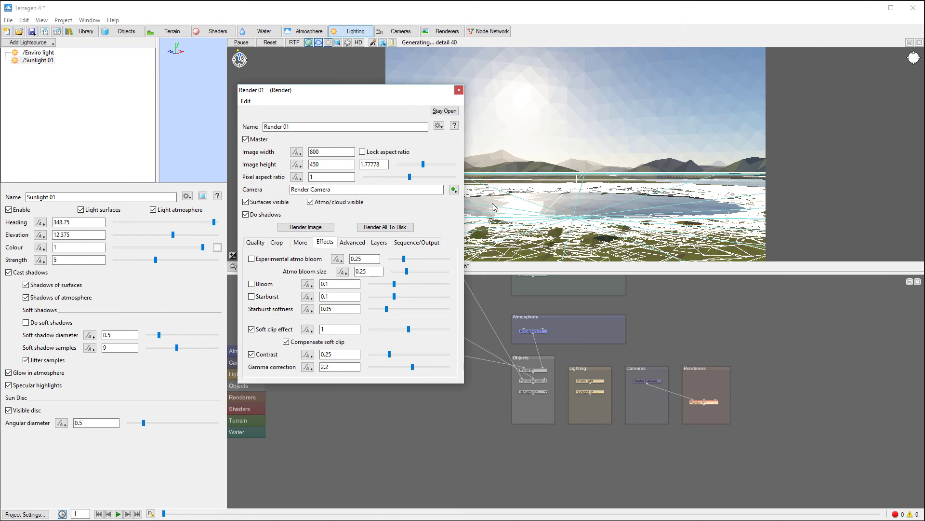
{"action": "left_click", "coordinate": [251, 258]}
{"action": "left_click", "coordinate": [251, 283]}
{"action": "left_click", "coordinate": [251, 296]}
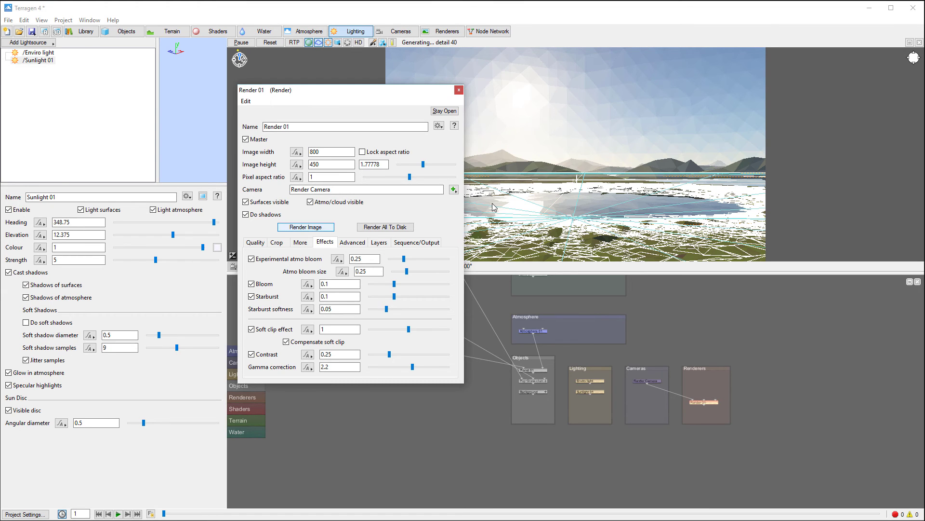
Render a test image with Render 01, dismiss it and turn off the starburst effect.
{"action": "key", "text": "space"}
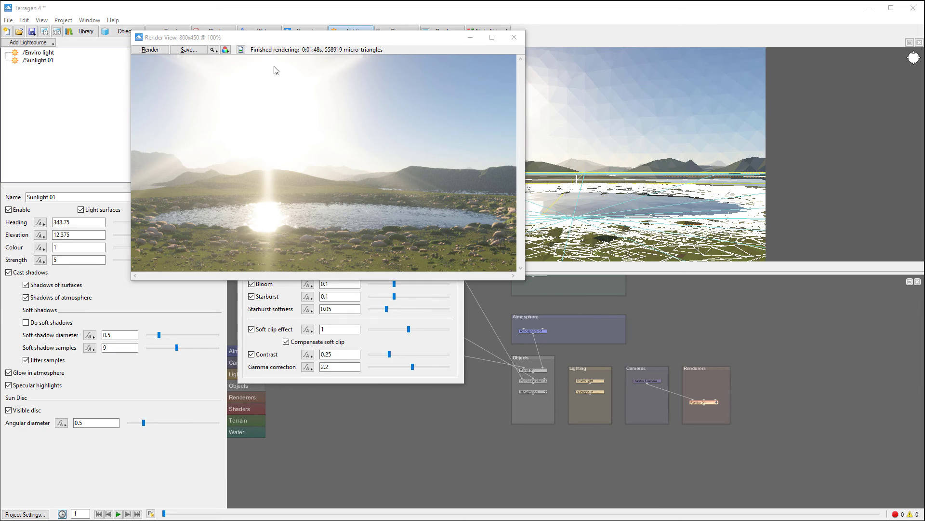
{"action": "key", "text": "alt+F4"}
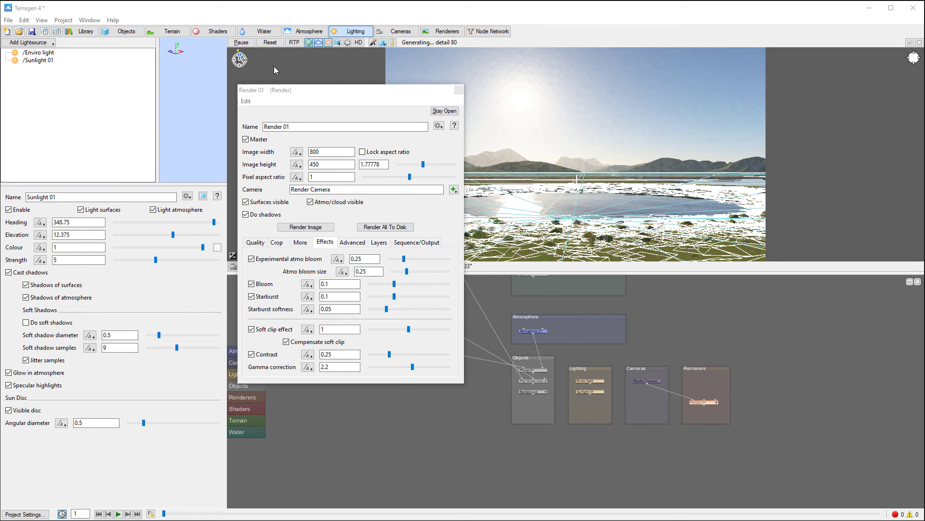
{"action": "key", "text": "space"}
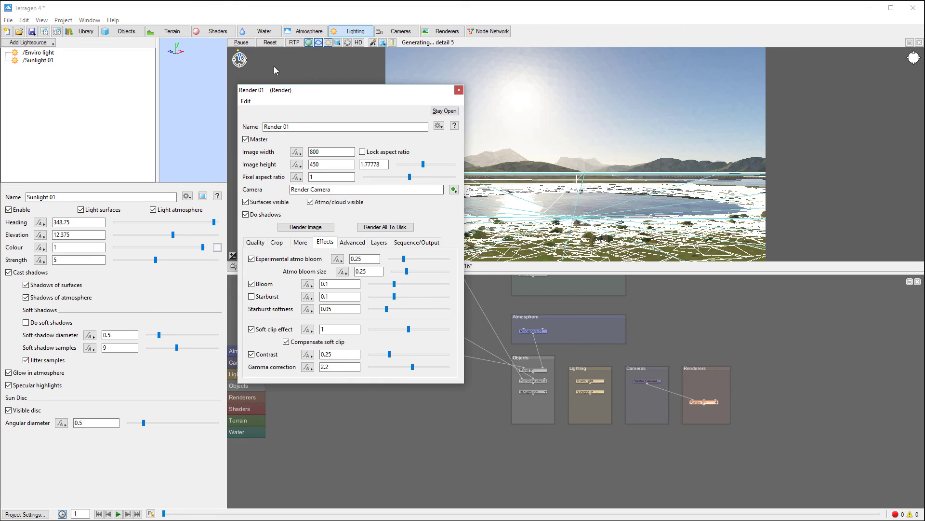
{"action": "key", "text": "Escape"}
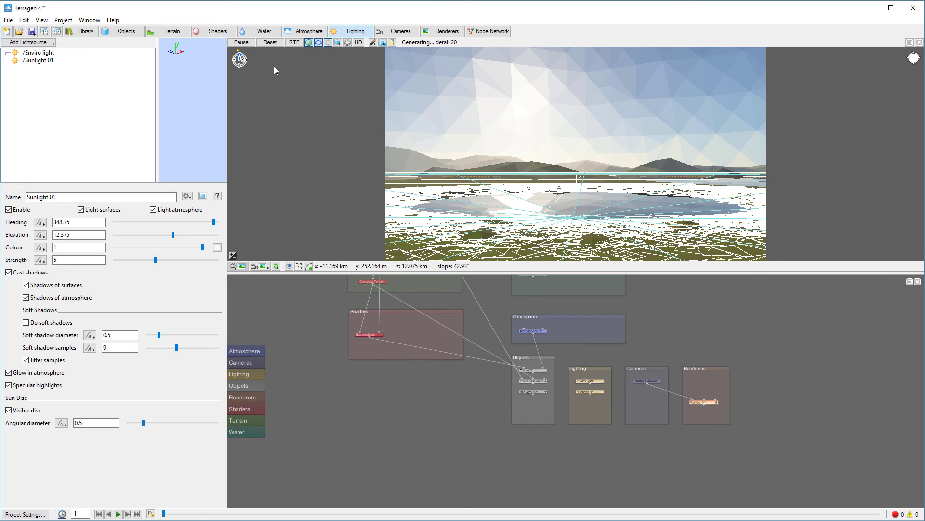
Set Fractal terrain 01's feature scale to 6832.06 and its lead-in scale to 56480.5, previewing with ray tracing.
{"action": "key", "text": "ctrl+2"}
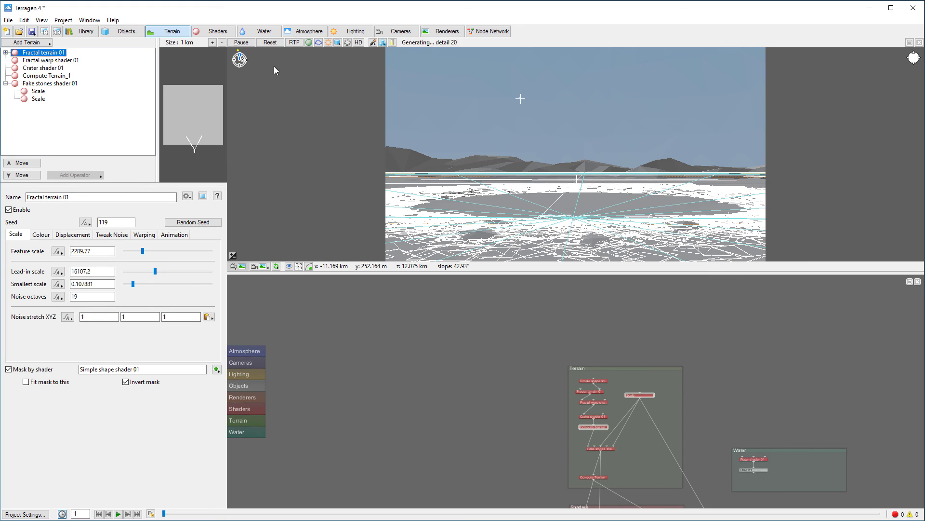
{"action": "left_click_drag", "start_coordinate": [155, 271], "coordinate": [145, 270]}
{"action": "key", "text": "ctrl+z"}
{"action": "key", "text": "ctrl+z"}
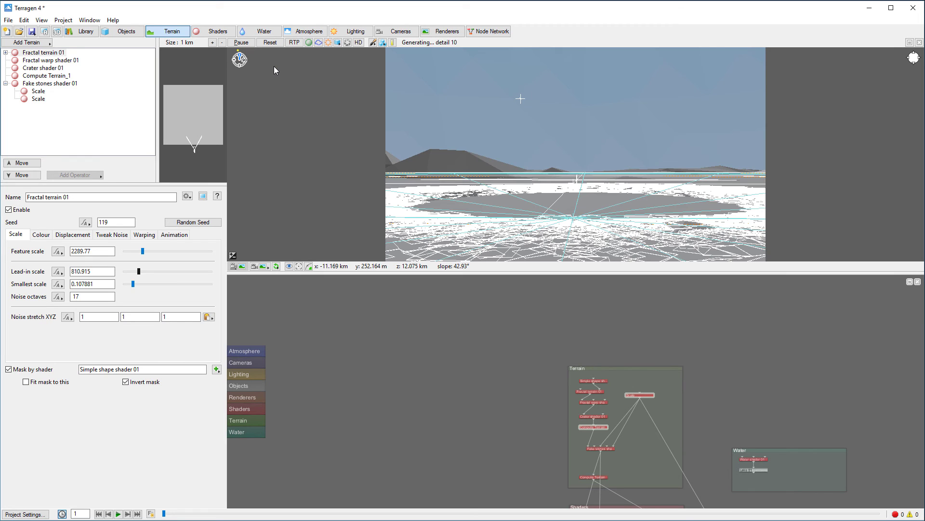
{"action": "key", "text": "ctrl+z"}
{"action": "key", "text": "ctrl+z"}
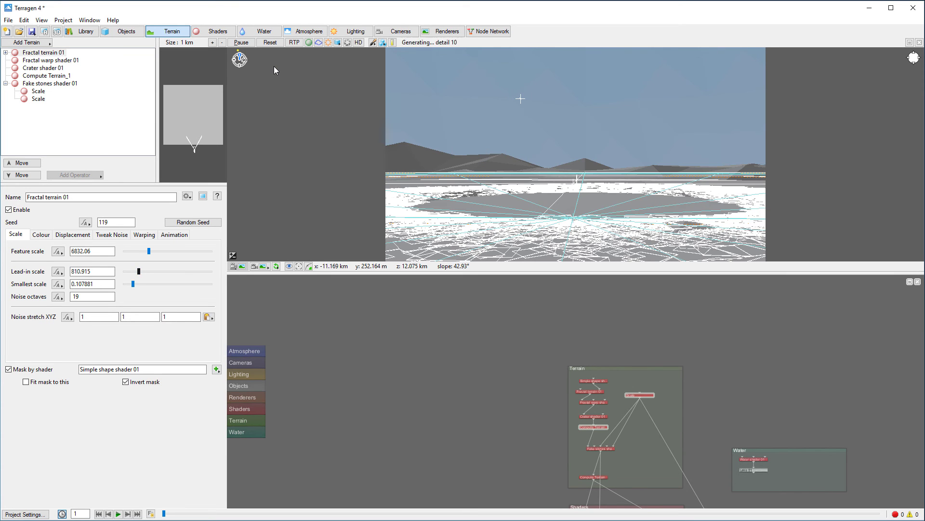
{"action": "key", "text": "ctrl+z"}
{"action": "key", "text": "ctrl+z"}
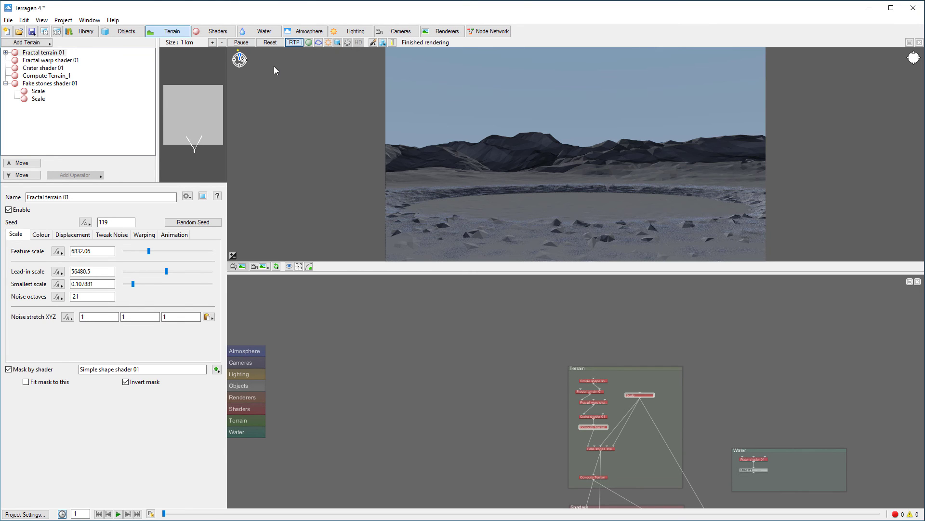
Set Fractal terrain 01's feature scale to 6257.06 and its smallest scale to 4.31177.
{"action": "left_click_drag", "start_coordinate": [148, 250], "coordinate": [158, 250]}
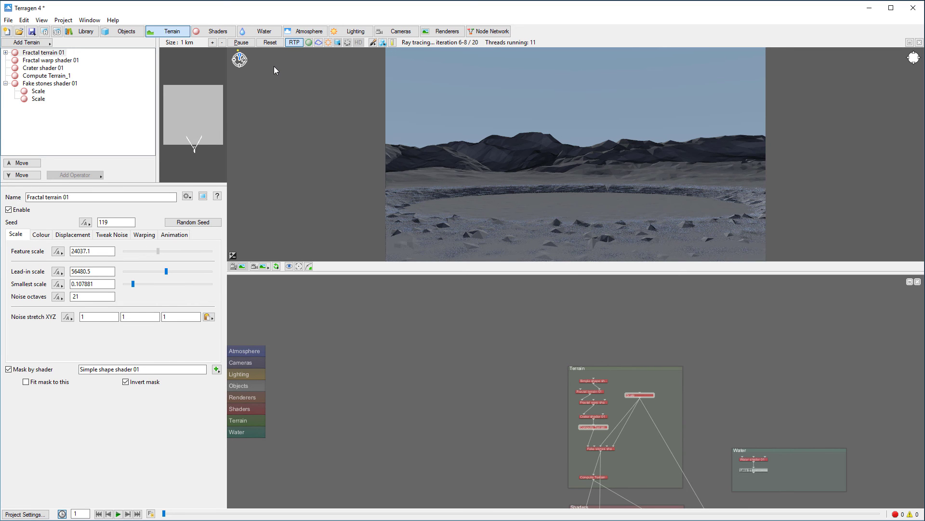
{"action": "key", "text": "ctrl+y"}
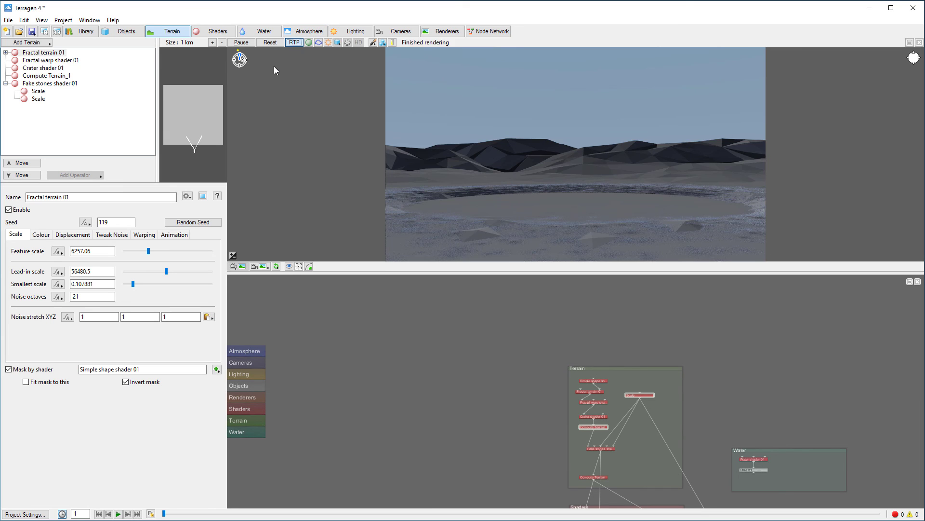
{"action": "key", "text": "ctrl+z"}
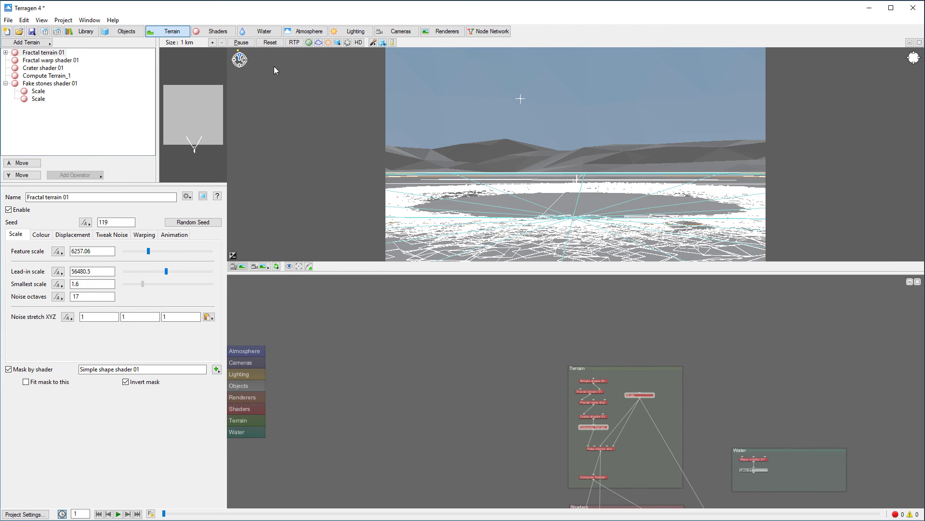
{"action": "key", "text": "ctrl+z"}
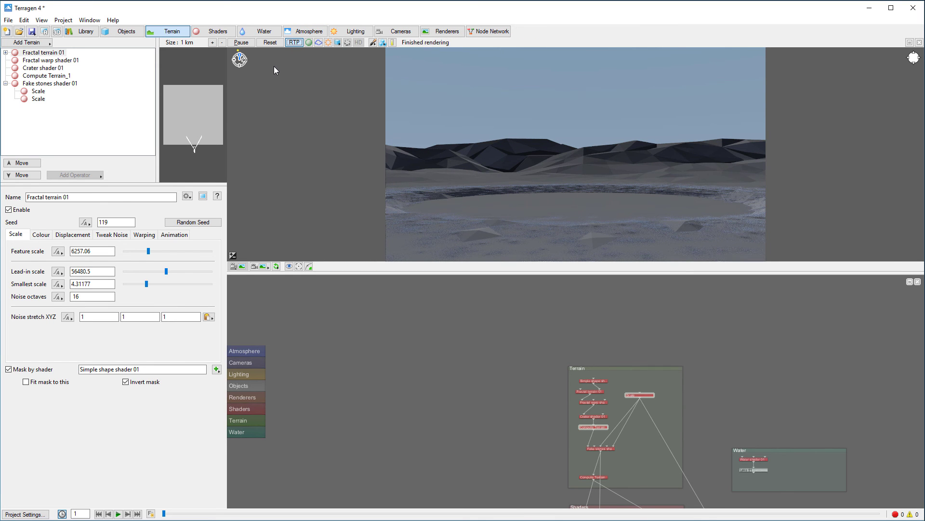
{"action": "key", "text": "space"}
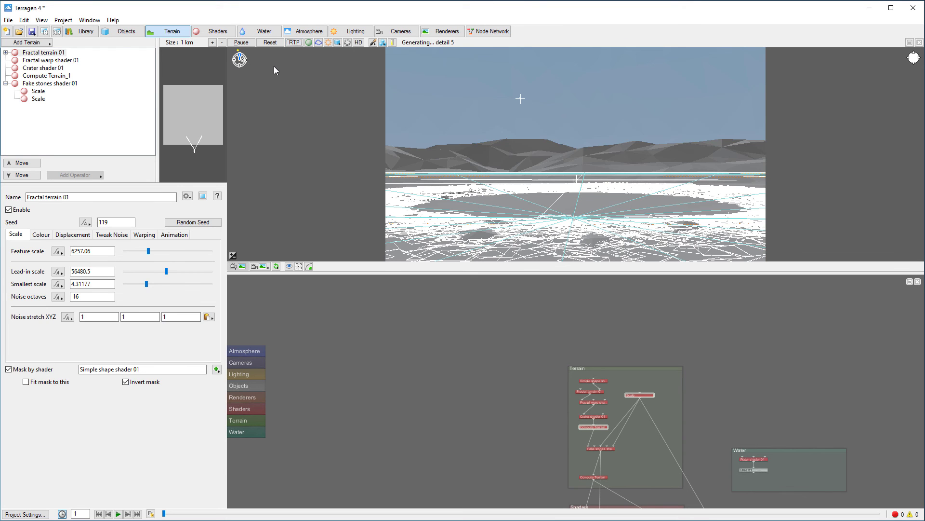
Set Fractal terrain 01's feature scale to 43332.3.
{"action": "left_click_drag", "start_coordinate": [149, 251], "coordinate": [139, 251]}
{"action": "key", "text": "ctrl+z"}
{"action": "key", "text": "ctrl+z"}
{"action": "key", "text": "ctrl+z"}
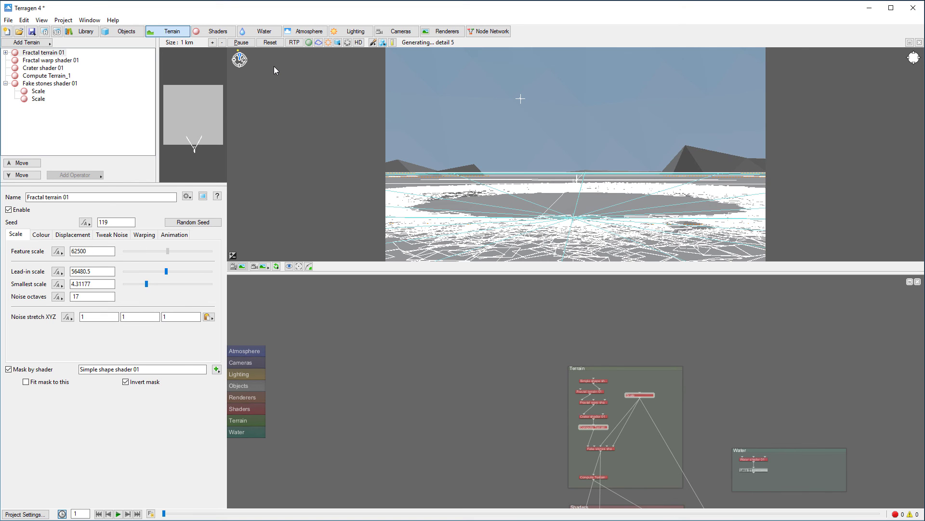
{"action": "key", "text": "ctrl+z"}
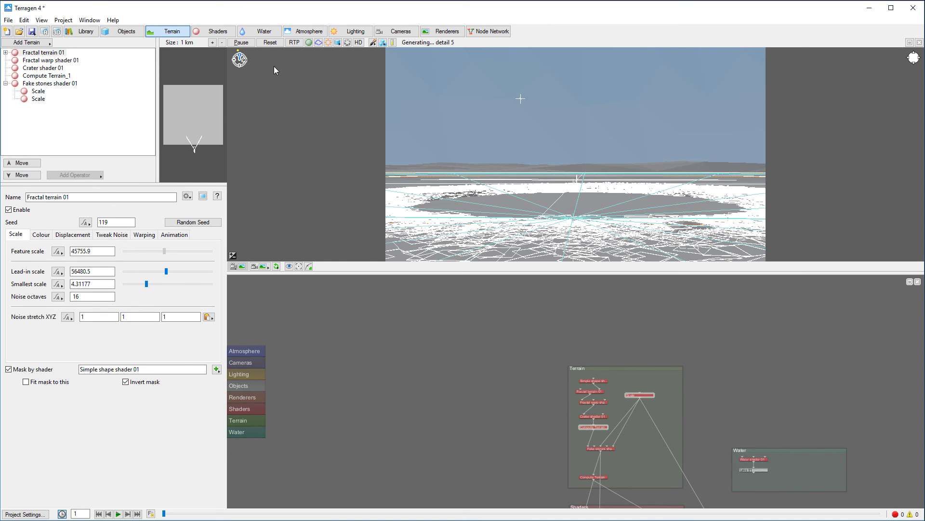
{"action": "key", "text": "ctrl+z"}
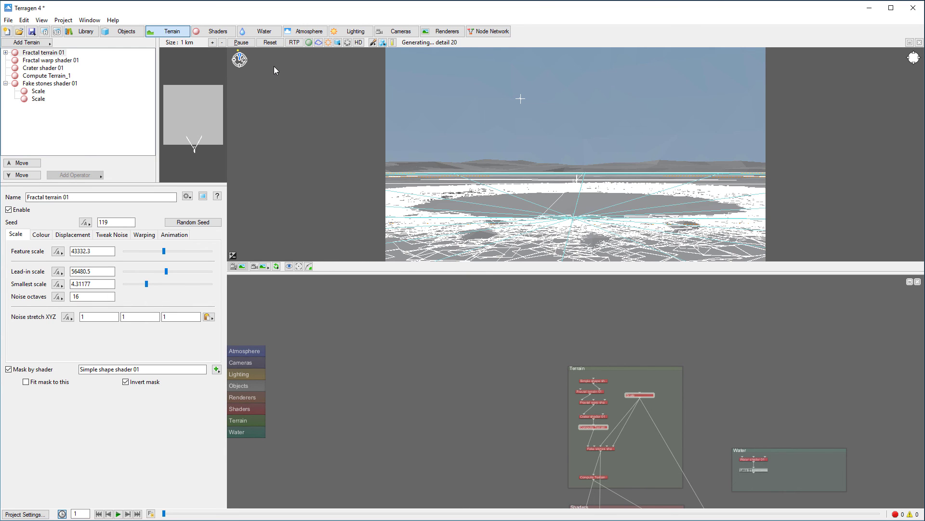
Set Fractal terrain 01's lead-in scale to 12974.6, smallest scale to 1.23596 and feature scale to 25600.
{"action": "key", "text": "ctrl+z"}
{"action": "key", "text": "ctrl+z"}
{"action": "key", "text": "ctrl+z"}
{"action": "key", "text": "ctrl+z"}
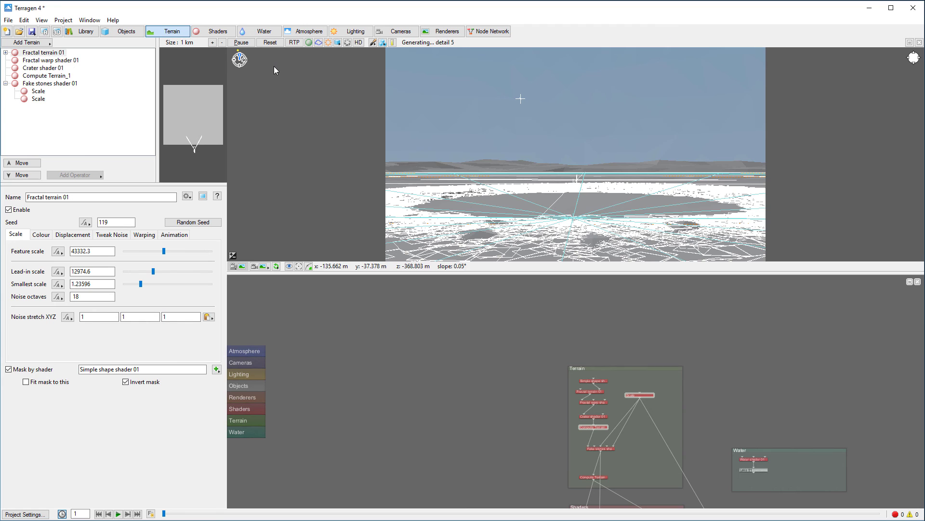
{"action": "key", "text": "ctrl+z"}
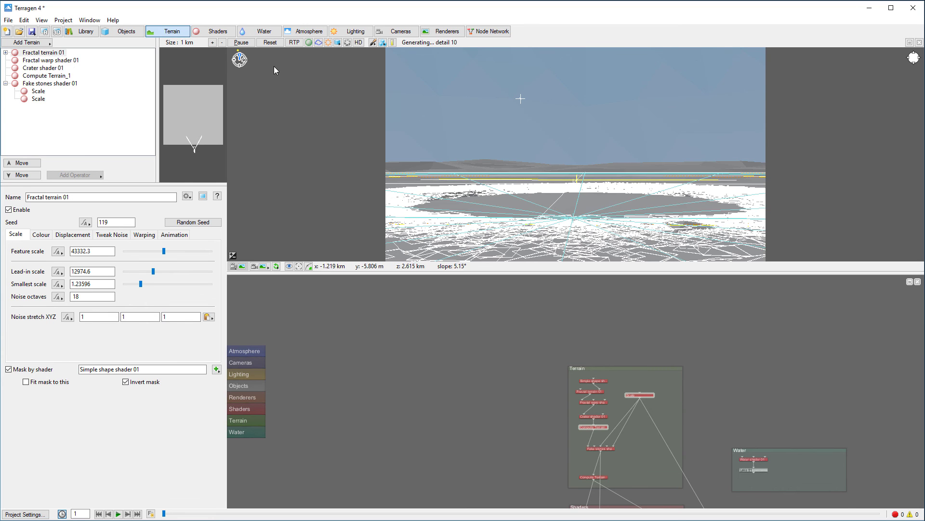
{"action": "key", "text": "ctrl+z"}
{"action": "key", "text": "ctrl+z"}
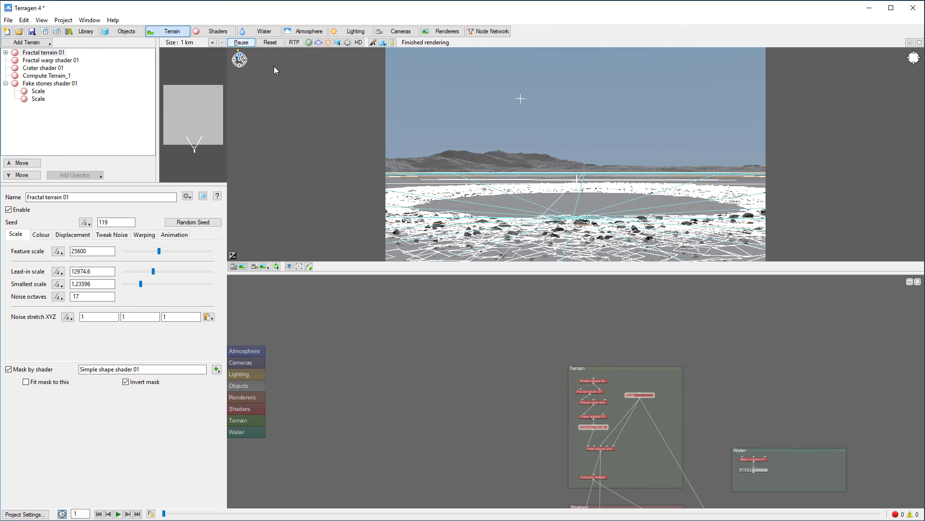
Show surface colours, atmosphere and lighting in the 3D preview and check the landscape with the ray-traced preview.
{"action": "left_click", "coordinate": [294, 42]}
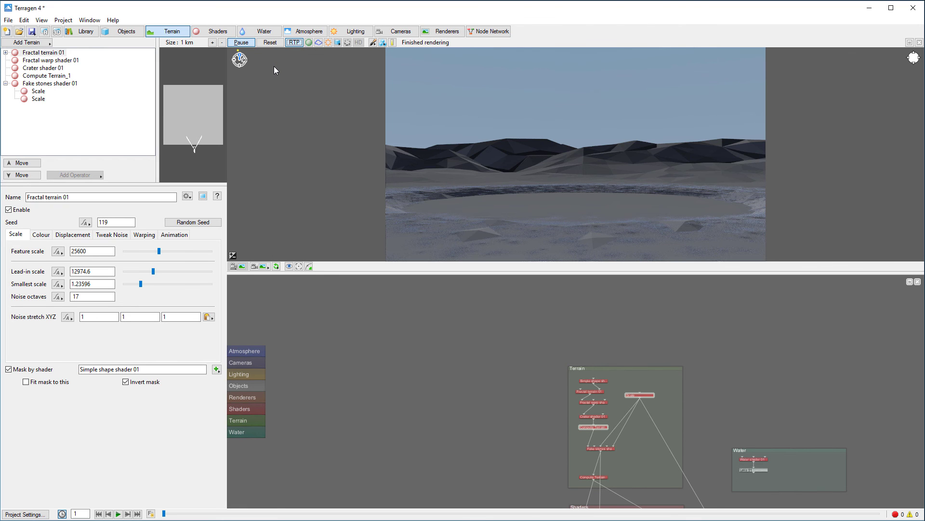
{"action": "key", "text": "Tab"}
{"action": "key", "text": "Tab"}
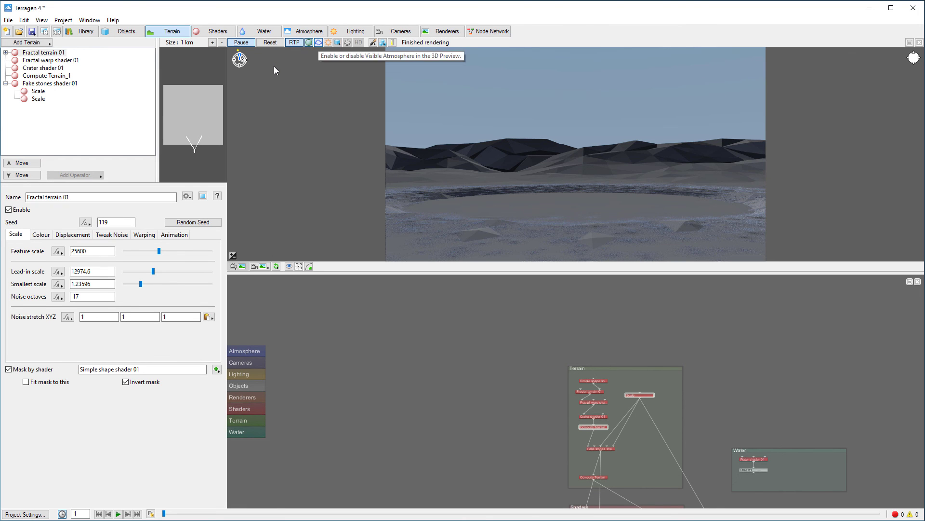
{"action": "left_click", "coordinate": [294, 42]}
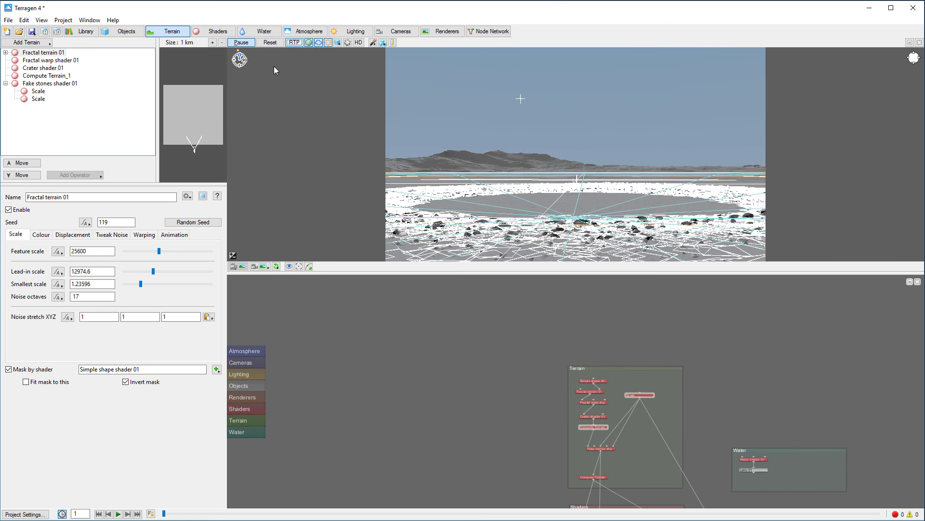
{"action": "key", "text": "space"}
{"action": "left_click", "coordinate": [241, 42]}
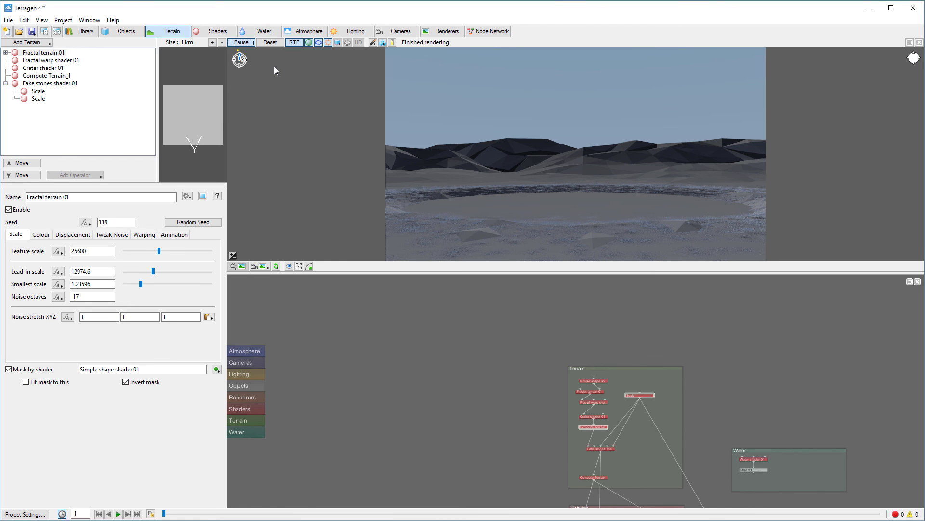
{"action": "left_click", "coordinate": [294, 42]}
{"action": "left_click", "coordinate": [294, 42]}
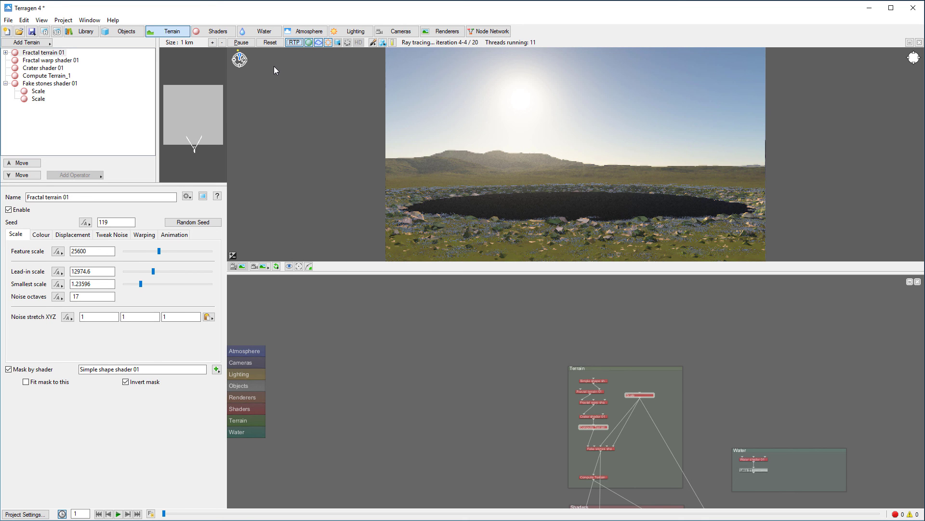
{"action": "key", "text": "space"}
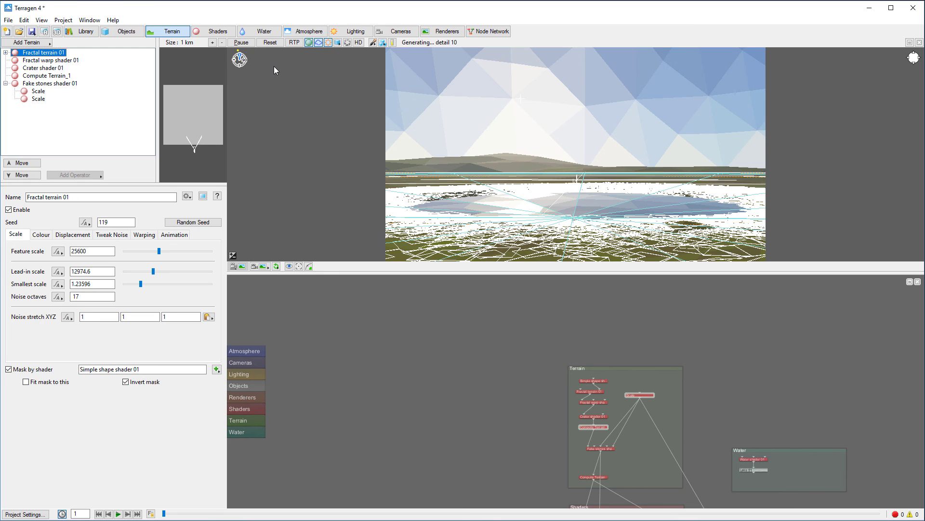
Set the diffuse colour level of Fake stones shader 01 to 0.76875.
{"action": "key", "text": "Down"}
{"action": "key", "text": "Down"}
{"action": "key", "text": "Down"}
{"action": "key", "text": "Down"}
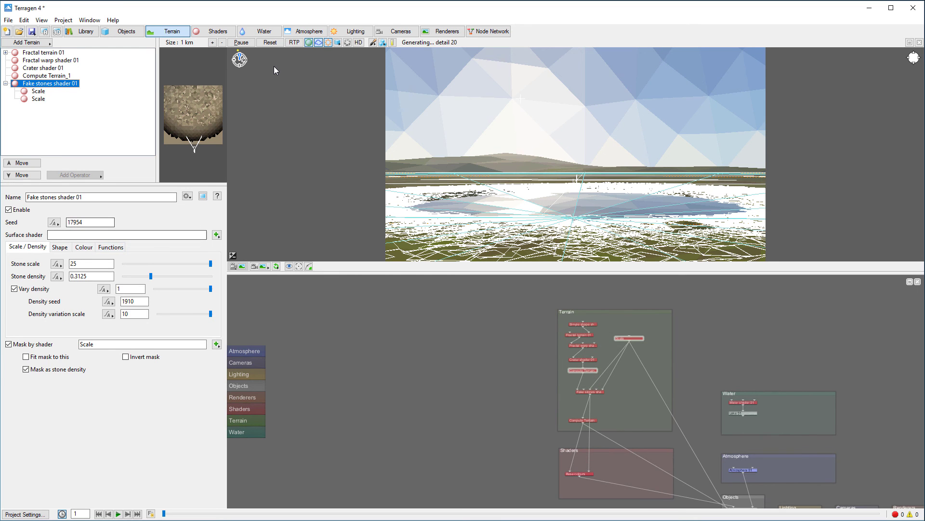
{"action": "key", "text": "ctrl+Tab"}
{"action": "key", "text": "ctrl+Tab"}
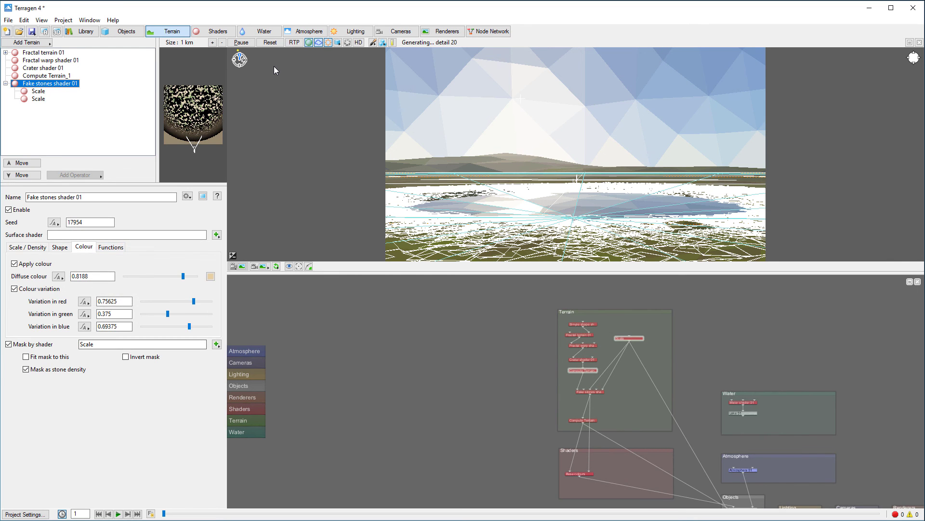
{"action": "key", "text": "Left"}
{"action": "key", "text": "Left"}
{"action": "key", "text": "Left"}
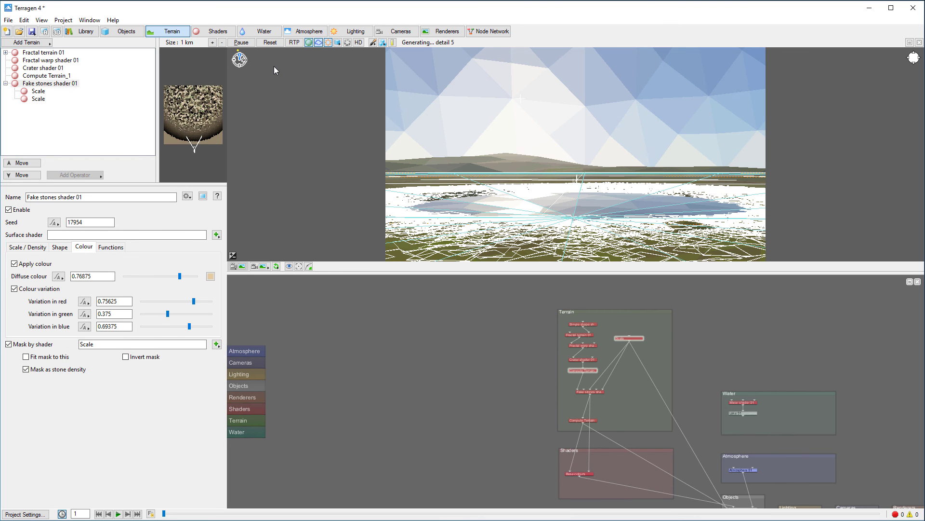
Set the stones' colour variation to red 0.8125, green 0.475 and blue 0.76875.
{"action": "key", "text": "Right"}
{"action": "key", "text": "Right"}
{"action": "key", "text": "Right"}
{"action": "key", "text": "Right"}
{"action": "key", "text": "Right"}
{"action": "key", "text": "Right"}
{"action": "key", "text": "Right"}
{"action": "key", "text": "Right"}
{"action": "key", "text": "Right"}
{"action": "key", "text": "Right"}
{"action": "key", "text": "Right"}
{"action": "key", "text": "Right"}
{"action": "key", "text": "Right"}
{"action": "key", "text": "Right"}
{"action": "key", "text": "Right"}
{"action": "key", "text": "Right"}
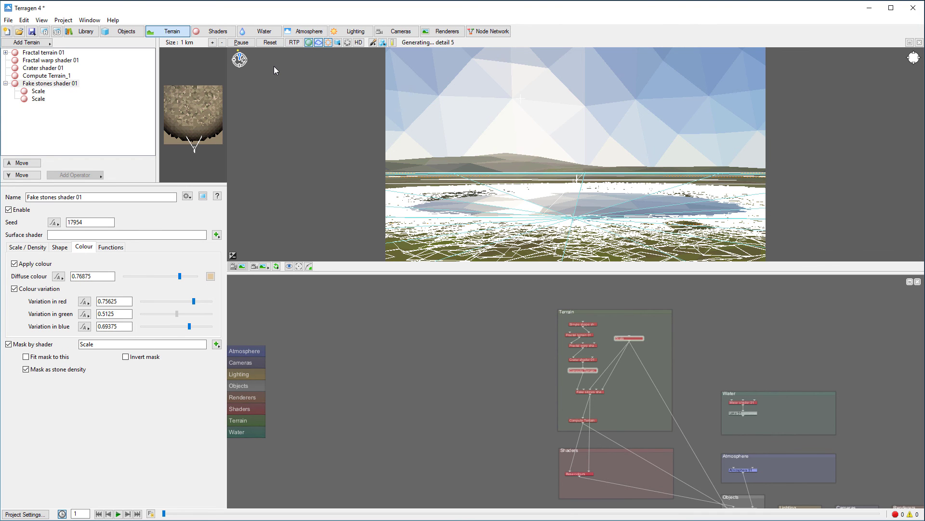
{"action": "key", "text": "Right"}
{"action": "key", "text": "Right"}
{"action": "key", "text": "Right"}
{"action": "key", "text": "Right"}
{"action": "key", "text": "Right"}
{"action": "key", "text": "Right"}
{"action": "key", "text": "Right"}
{"action": "key", "text": "Right"}
{"action": "key", "text": "Right"}
{"action": "key", "text": "Right"}
{"action": "key", "text": "Right"}
{"action": "key", "text": "Right"}
{"action": "key", "text": "Right"}
{"action": "key", "text": "Right"}
{"action": "key", "text": "Right"}
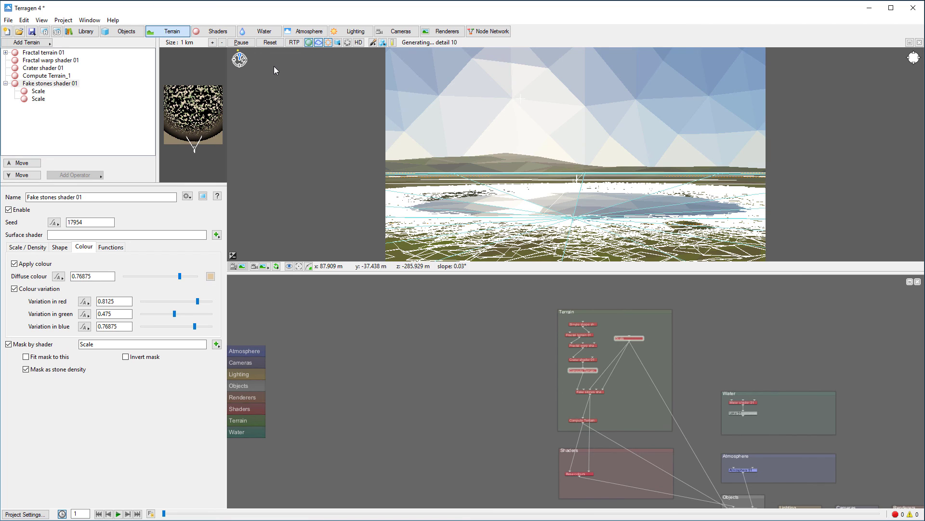
Set the stone scale of Fake stones shader 01 to 20.
{"action": "left_click", "coordinate": [27, 247]}
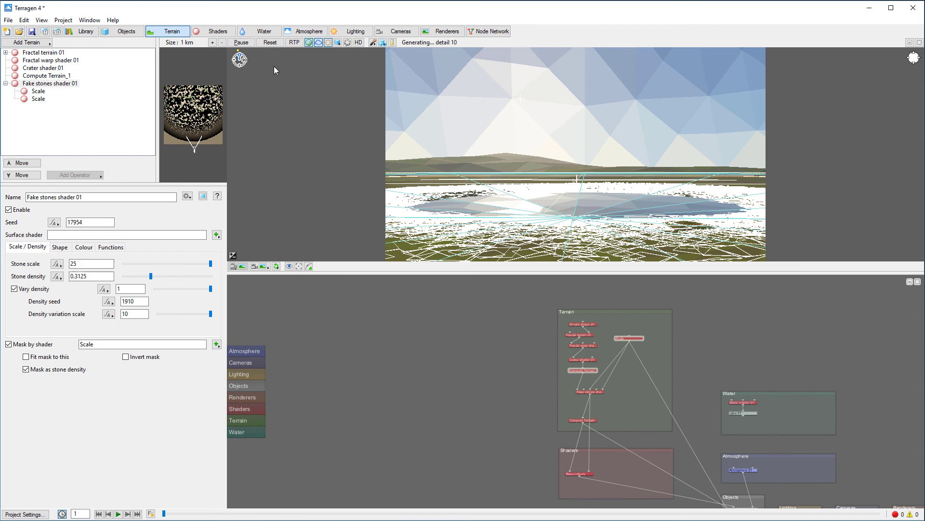
{"action": "double_click", "coordinate": [91, 264]}
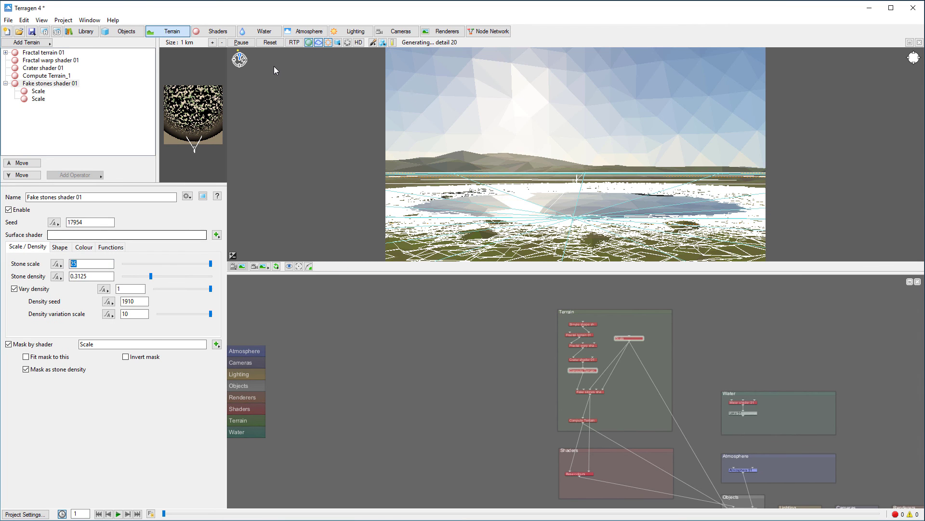
{"action": "type", "text": "20"}
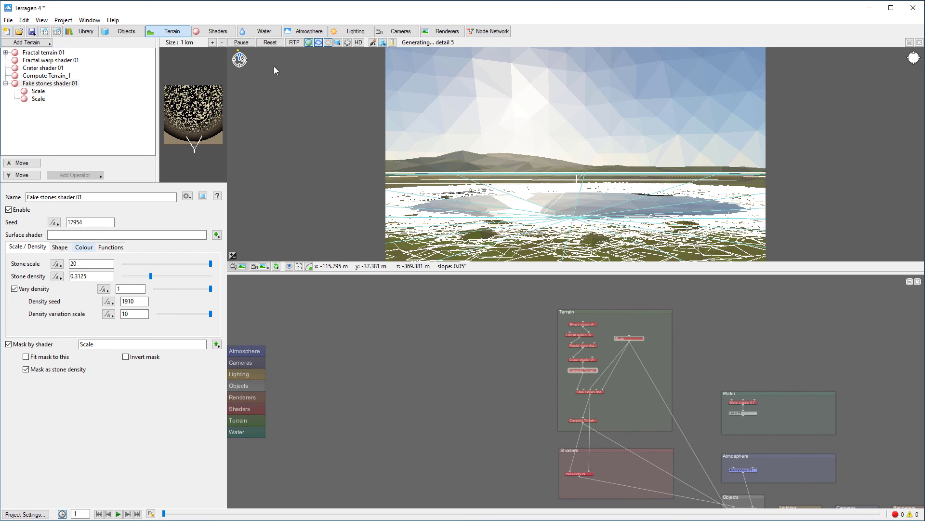
Shape the stones of Fake stones shader 01 with a stone tallness of 0.35625 and a pancake effect of 0.7375.
{"action": "key", "text": "ctrl+Tab"}
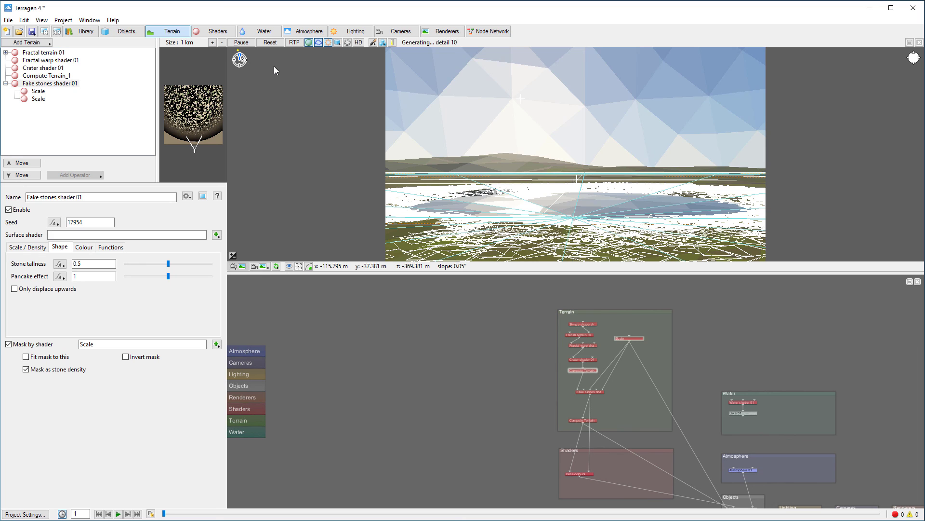
{"action": "left_click_drag", "start_coordinate": [169, 276], "coordinate": [162, 275]}
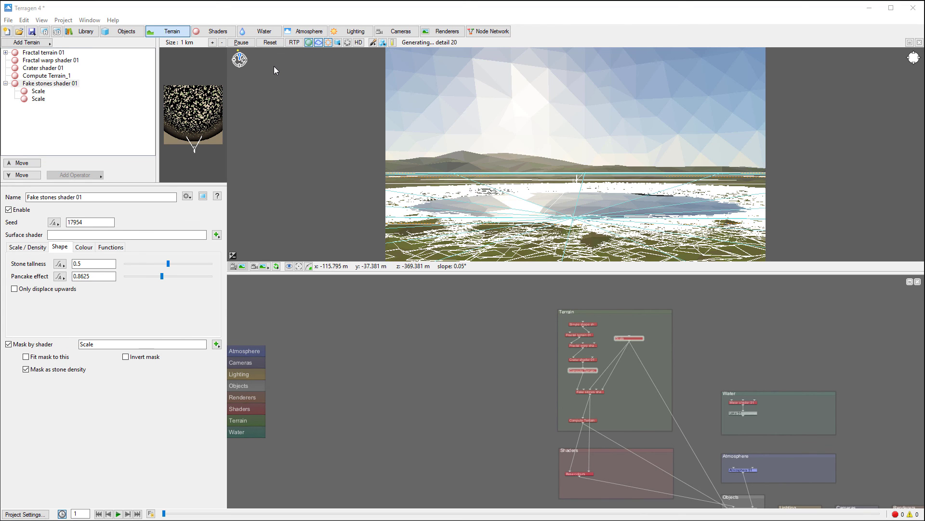
{"action": "left_click_drag", "start_coordinate": [169, 263], "coordinate": [161, 264]}
{"action": "key", "text": "Left"}
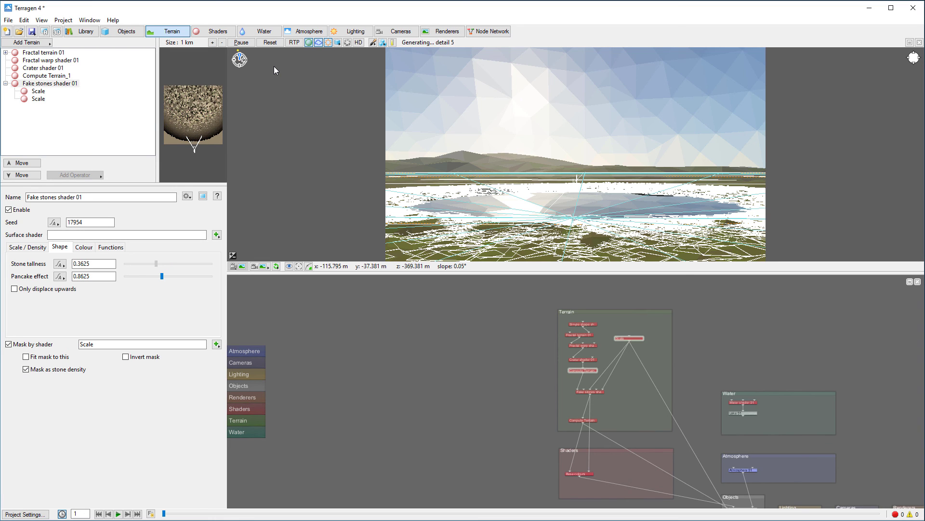
{"action": "key", "text": "Left"}
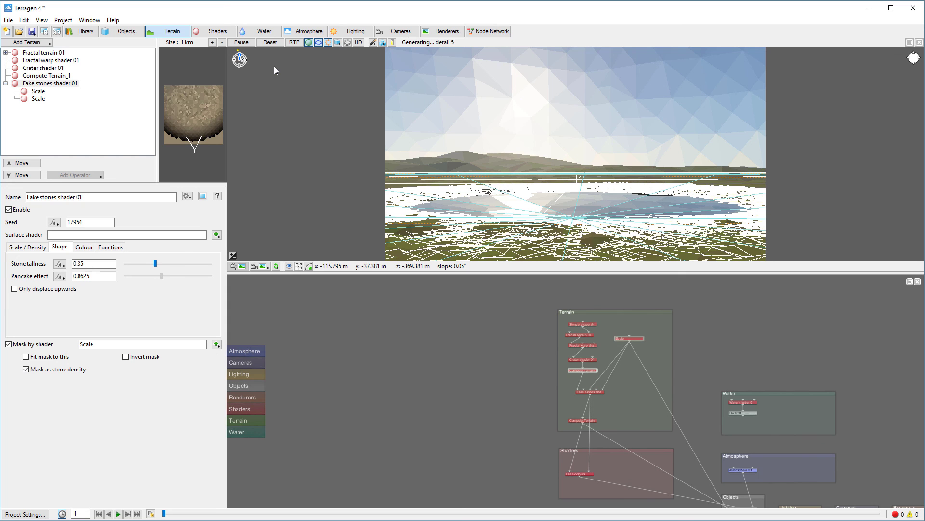
{"action": "left_click_drag", "start_coordinate": [162, 275], "coordinate": [157, 276]}
{"action": "key", "text": "Right"}
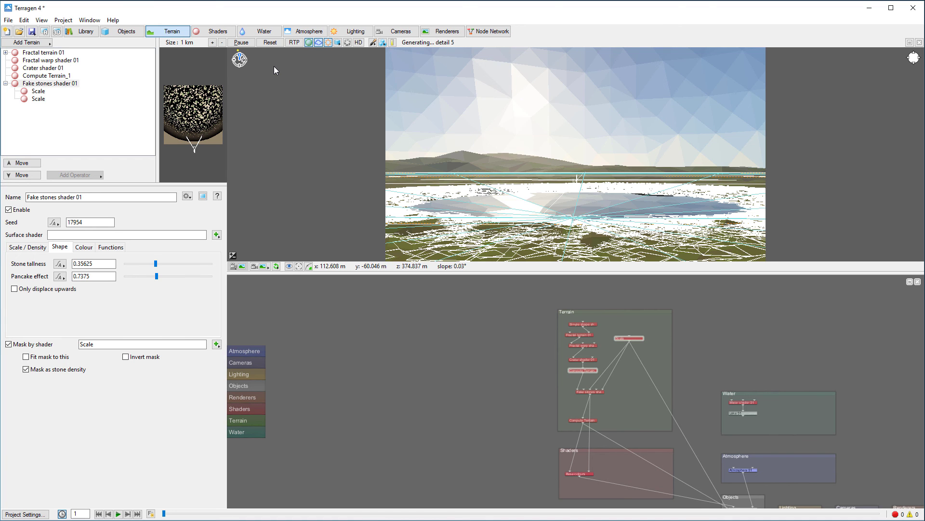
Bring up the render view, move it clear of the shader settings and start a new render of the landscape.
{"action": "left_click", "coordinate": [44, 31]}
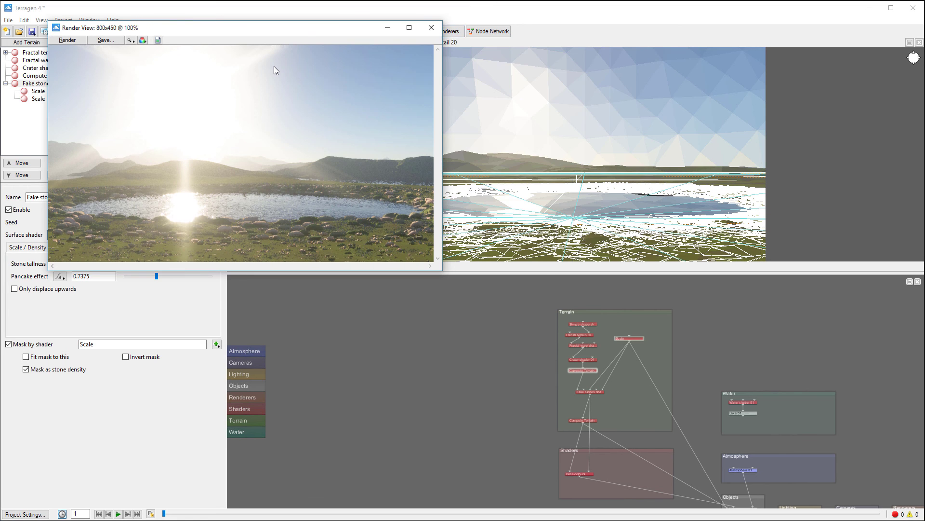
{"action": "left_click_drag", "start_coordinate": [313, 27], "coordinate": [423, 48]}
{"action": "left_click", "coordinate": [178, 61]}
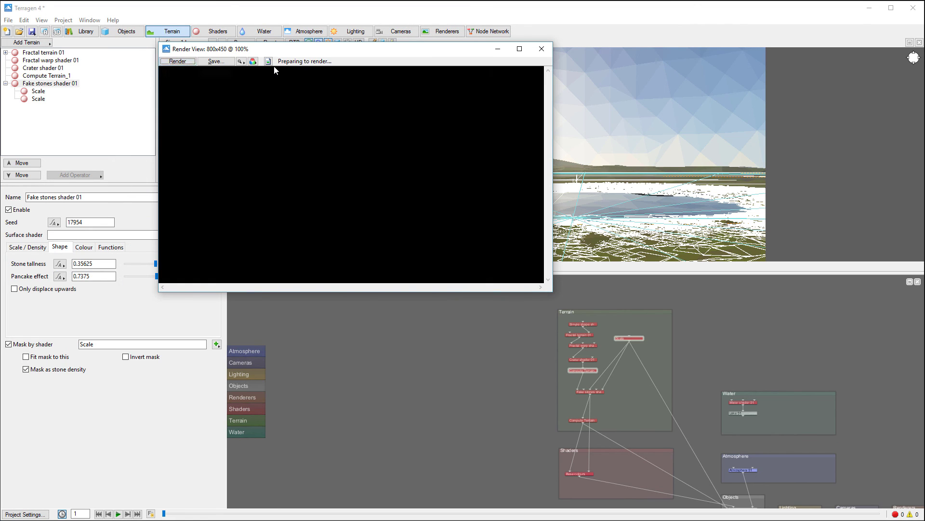